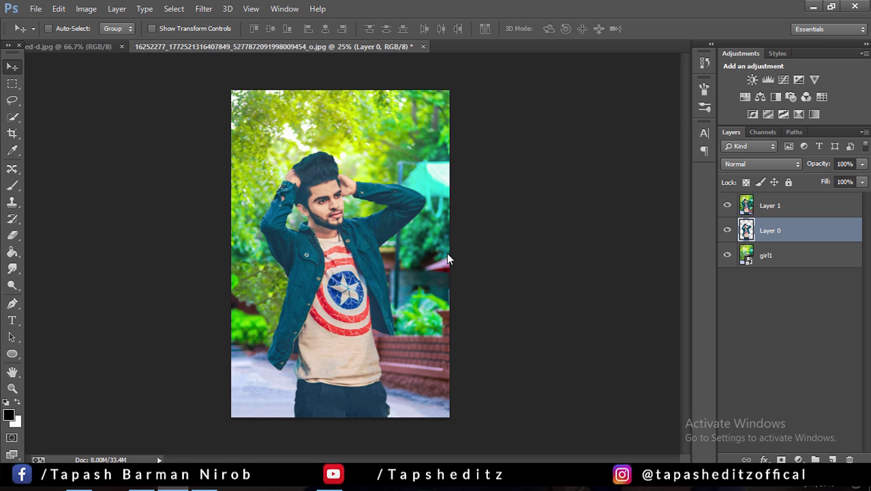
Mask Layer 1 to the man's outline, hide Layer 0 and girl1, and apply the mask
{"action": "left_click", "coordinate": [743, 231], "text": "ctrl"}
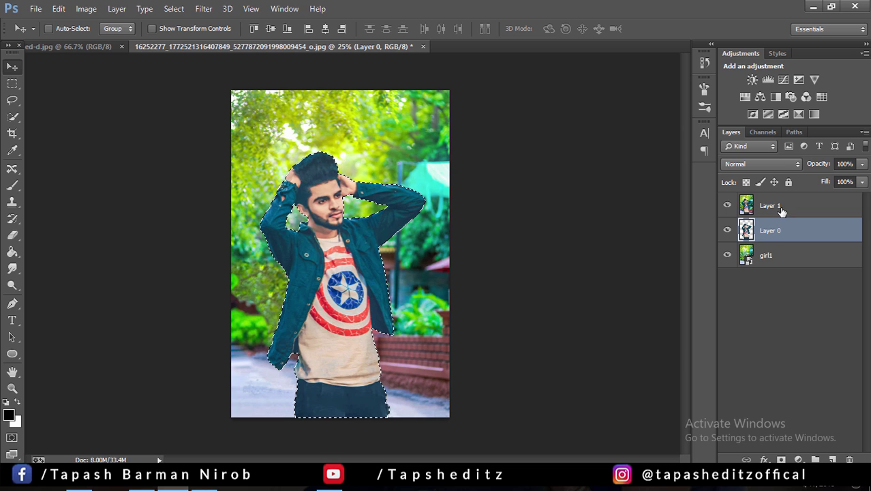
{"action": "left_click", "coordinate": [782, 211]}
{"action": "left_click", "coordinate": [781, 459]}
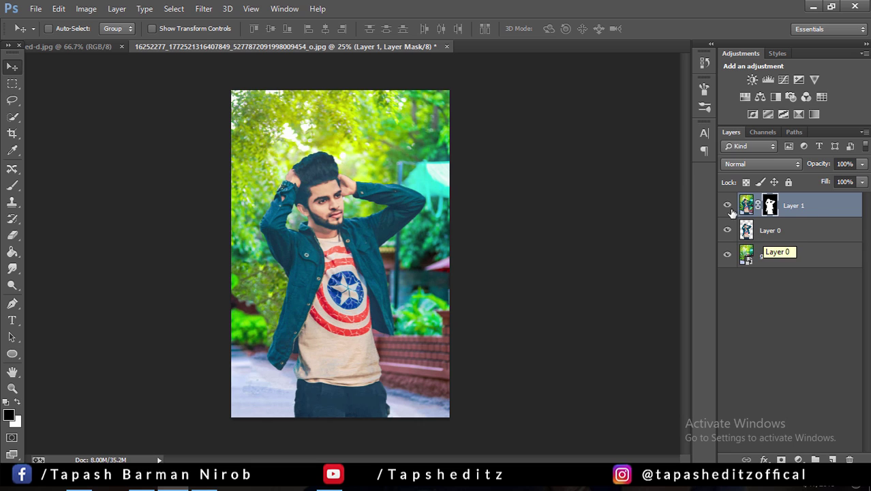
{"action": "left_click", "coordinate": [727, 231]}
{"action": "left_click", "coordinate": [726, 255]}
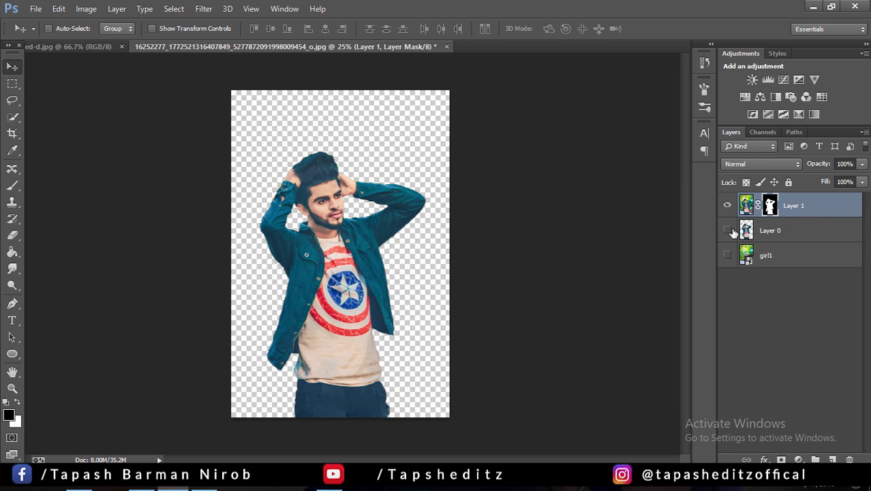
{"action": "right_click", "coordinate": [772, 209]}
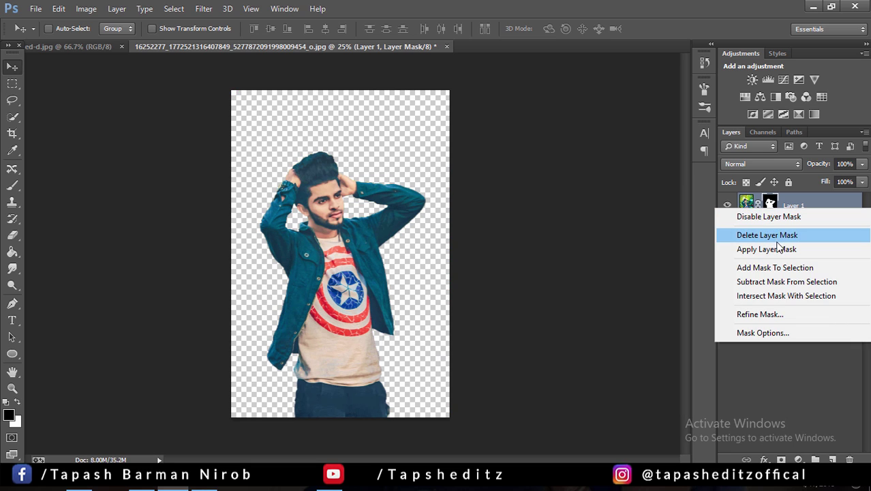
{"action": "left_click", "coordinate": [788, 247]}
Merge girl1, Layer 0 and Layer 1 into a single layer
{"action": "left_click", "coordinate": [789, 257], "text": "shift"}
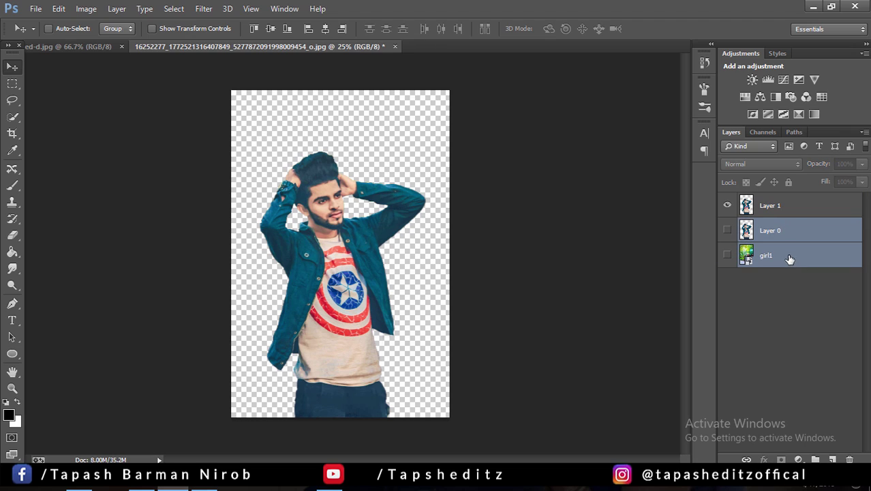
{"action": "left_click", "coordinate": [782, 215], "text": "shift"}
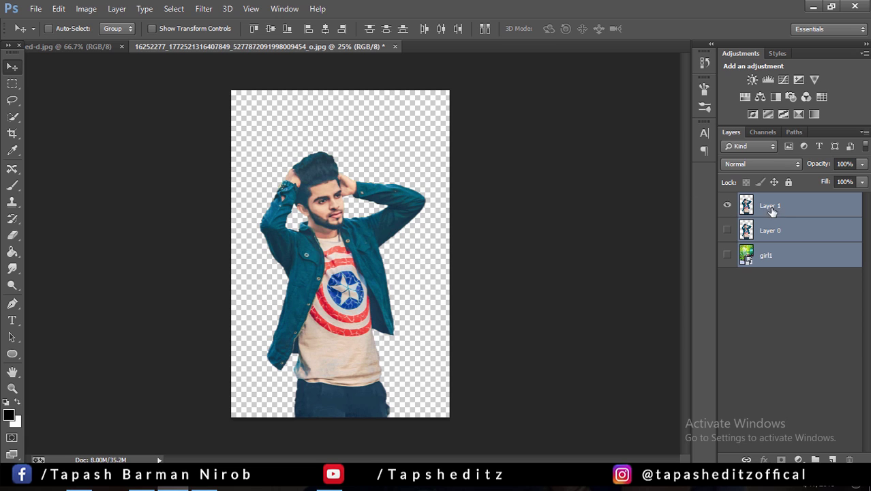
{"action": "right_click", "coordinate": [786, 208]}
{"action": "left_click", "coordinate": [590, 361]}
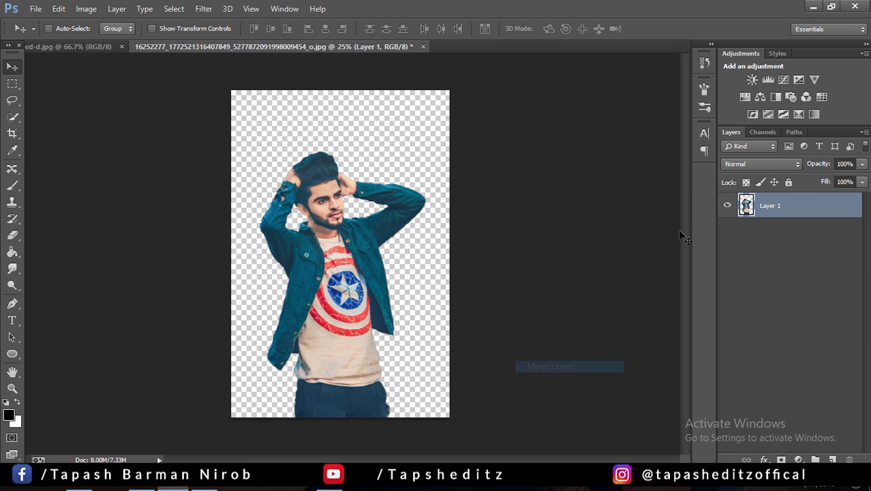
{"action": "left_click", "coordinate": [35, 8]}
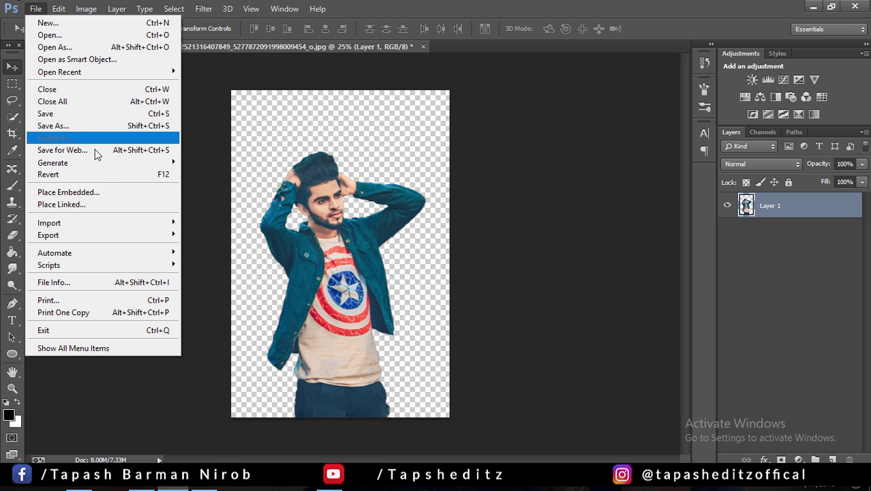
Place the girl1 photo, scale it to fill the canvas, and move it below Layer 1
{"action": "left_click", "coordinate": [105, 192]}
{"action": "scroll", "coordinate": [566, 137], "scroll_direction": "down", "scroll_amount": 1}
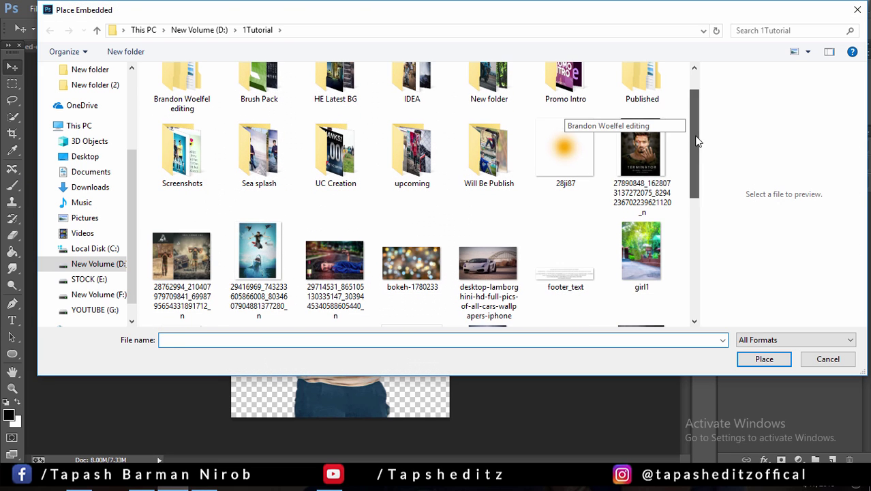
{"action": "left_click", "coordinate": [665, 244]}
{"action": "left_click", "coordinate": [764, 358]}
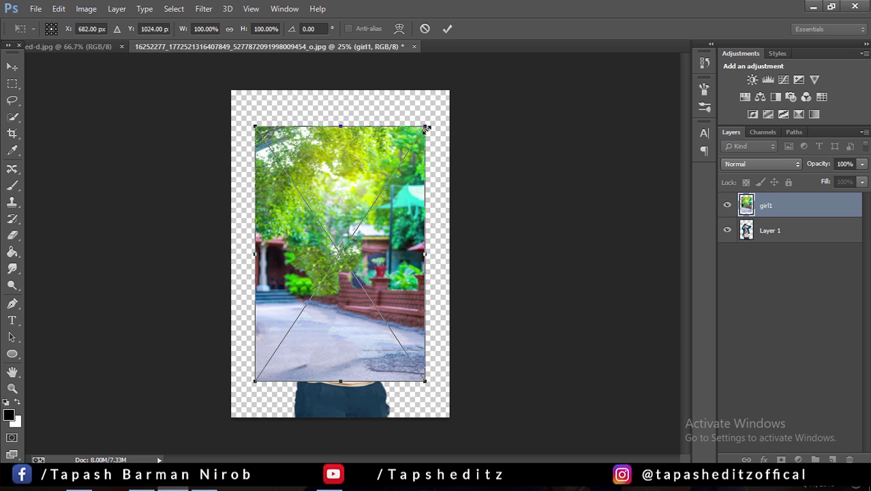
{"action": "left_click_drag", "start_coordinate": [425, 127], "coordinate": [521, 97]}
{"action": "right_click", "coordinate": [388, 159]}
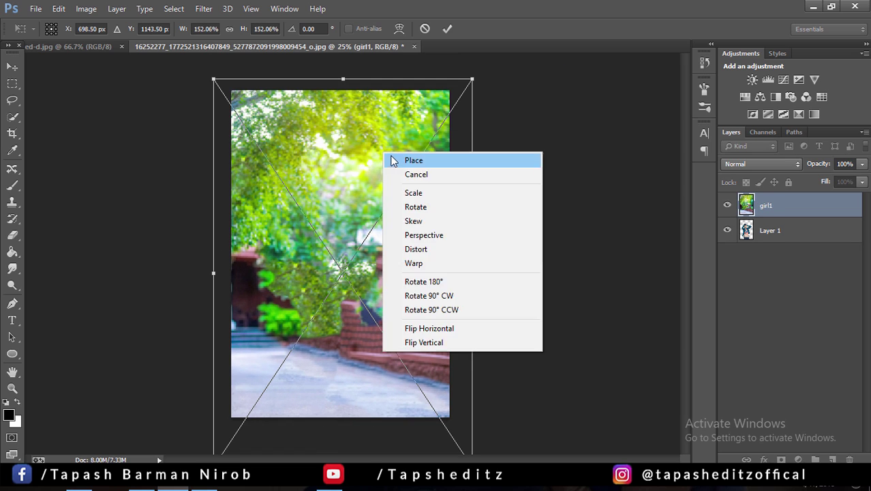
{"action": "left_click", "coordinate": [392, 162]}
{"action": "left_click_drag", "start_coordinate": [786, 216], "coordinate": [773, 269]}
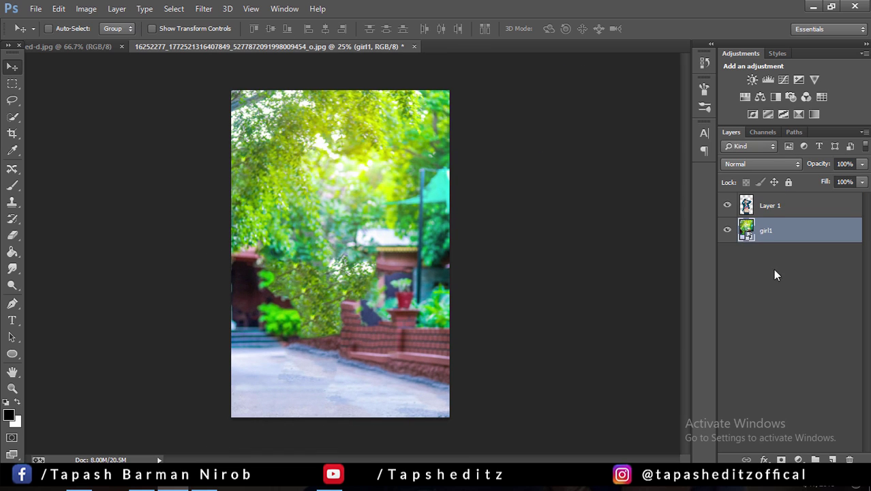
{"action": "double_click", "coordinate": [748, 231]}
Apply a Gaussian Blur of about 20–25 px to girl1 and nudge it on the canvas
{"action": "left_click", "coordinate": [503, 222]}
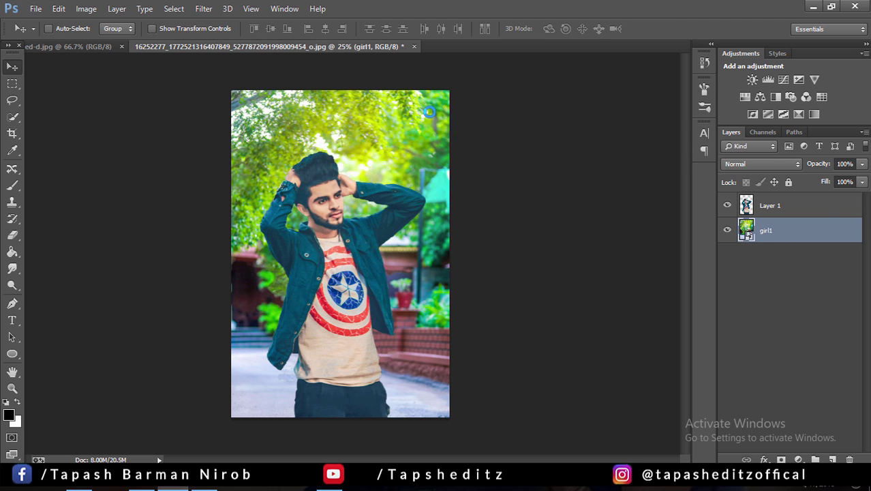
{"action": "left_click", "coordinate": [523, 47]}
{"action": "left_click", "coordinate": [204, 8]}
{"action": "mouse_move", "coordinate": [247, 150]}
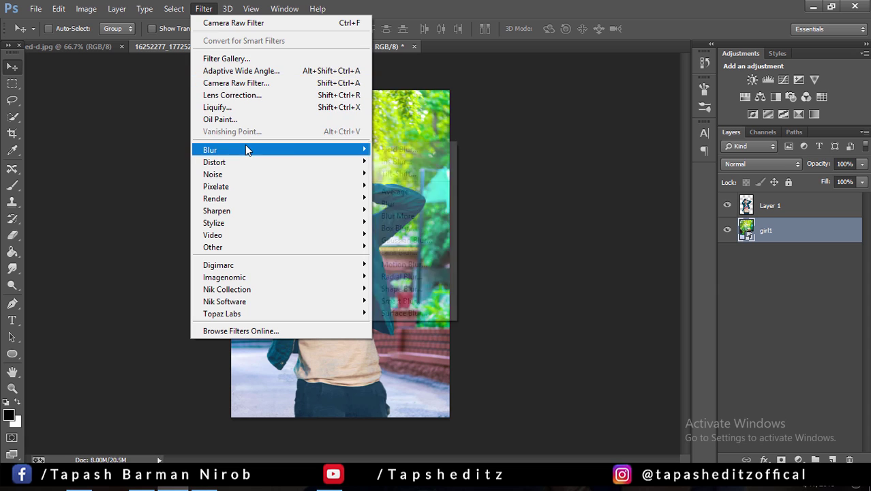
{"action": "left_click", "coordinate": [409, 240]}
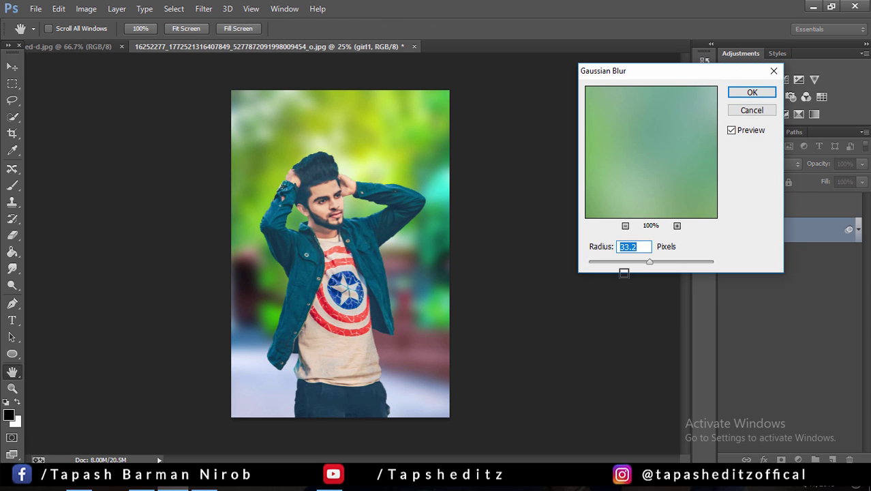
{"action": "left_click", "coordinate": [637, 263]}
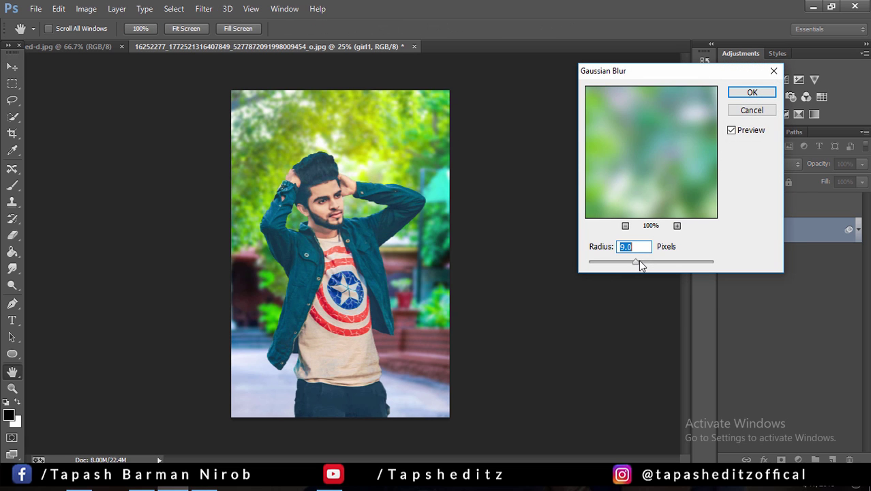
{"action": "left_click_drag", "start_coordinate": [646, 264], "coordinate": [642, 265]}
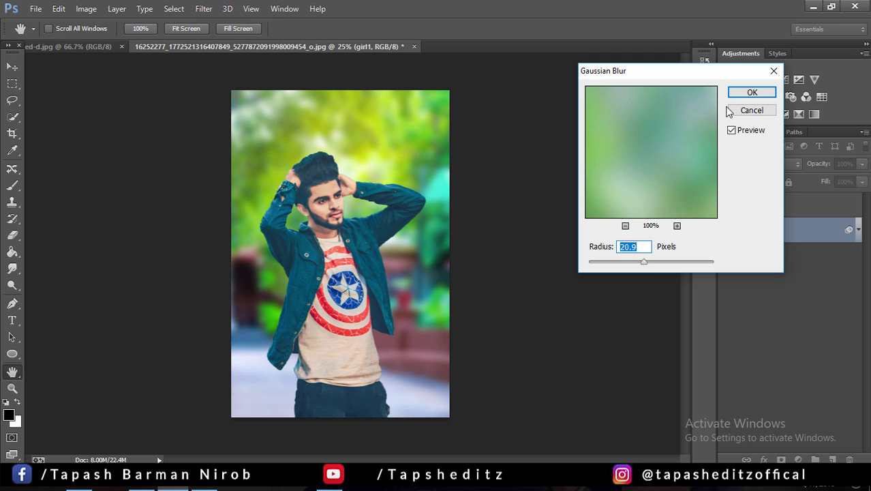
{"action": "left_click", "coordinate": [752, 92]}
{"action": "mouse_move", "coordinate": [390, 150]}
{"action": "left_mouse_down"}
{"action": "mouse_move", "coordinate": [411, 124]}
{"action": "mouse_move", "coordinate": [401, 164]}
{"action": "mouse_move", "coordinate": [408, 247]}
{"action": "mouse_move", "coordinate": [408, 203]}
{"action": "left_mouse_up"}
{"action": "left_click", "coordinate": [770, 206]}
Rasterize girl1, then use Camera Raw to lift the man's shadows and whites and lower highlights
{"action": "right_click", "coordinate": [766, 231]}
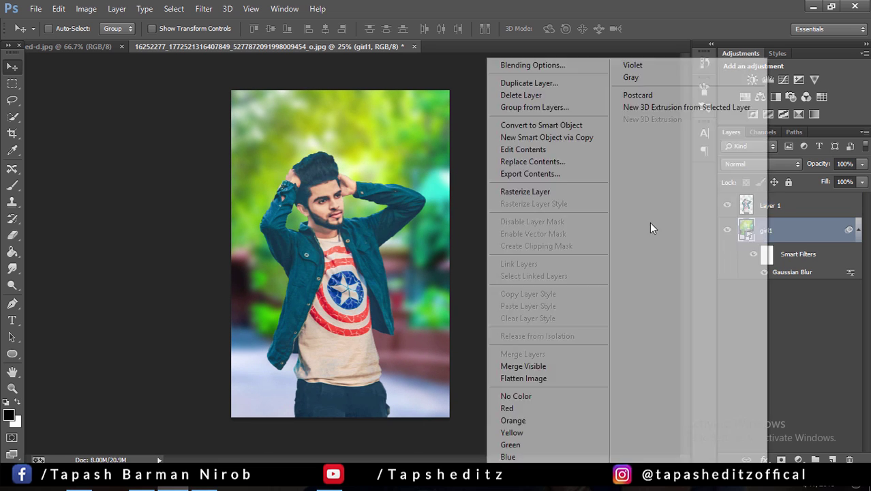
{"action": "left_click", "coordinate": [551, 195]}
{"action": "left_click", "coordinate": [799, 215]}
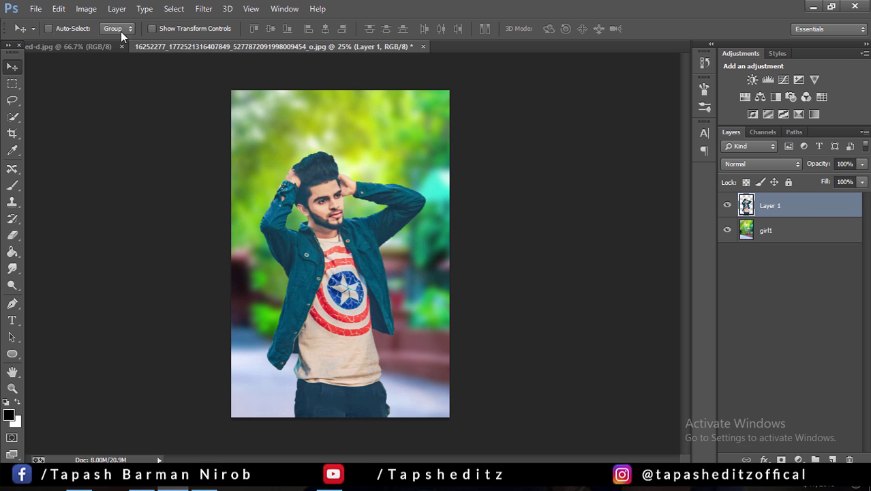
{"action": "left_click", "coordinate": [203, 9]}
{"action": "left_click", "coordinate": [225, 82]}
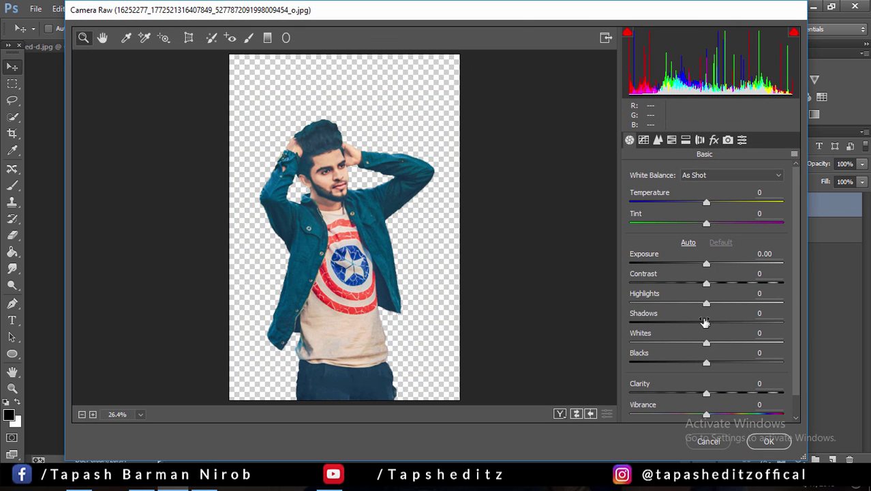
{"action": "left_click_drag", "start_coordinate": [706, 322], "coordinate": [757, 323]}
{"action": "left_click_drag", "start_coordinate": [708, 343], "coordinate": [749, 344]}
{"action": "mouse_move", "coordinate": [708, 302]}
{"action": "left_mouse_down"}
{"action": "mouse_move", "coordinate": [673, 302]}
{"action": "mouse_move", "coordinate": [706, 302]}
{"action": "mouse_move", "coordinate": [697, 284]}
{"action": "left_mouse_up"}
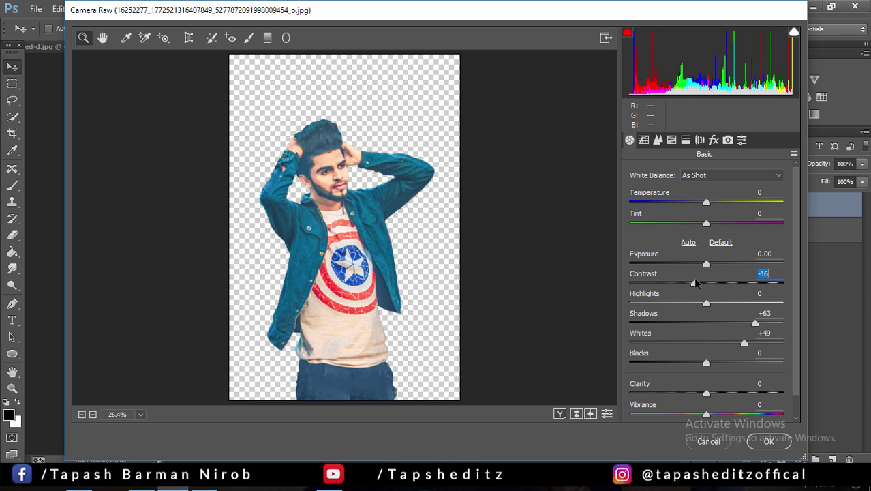
{"action": "left_click", "coordinate": [777, 441]}
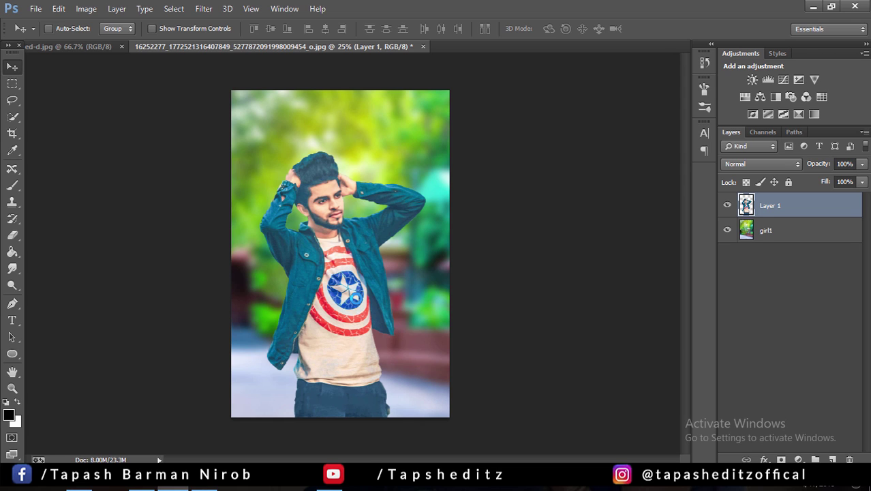
Fade the Camera Raw adjustment down to about 18%
{"action": "left_click", "coordinate": [59, 8]}
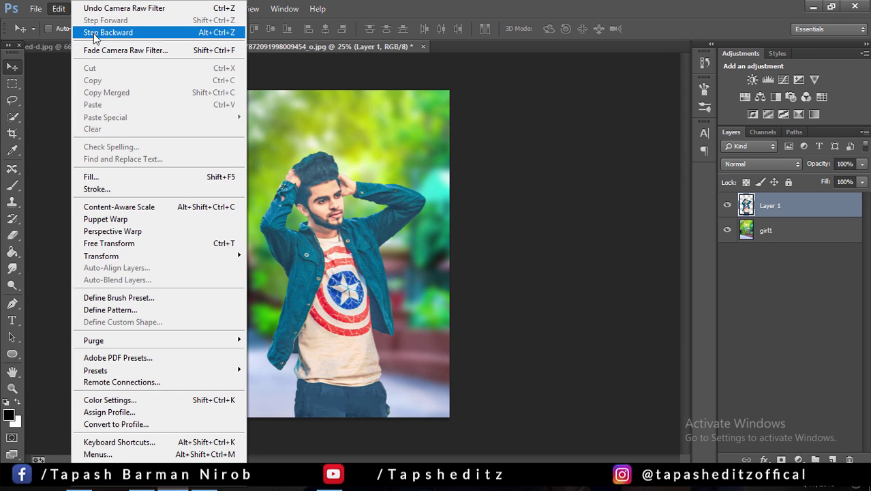
{"action": "left_click", "coordinate": [101, 49]}
{"action": "left_click_drag", "start_coordinate": [620, 168], "coordinate": [602, 167]}
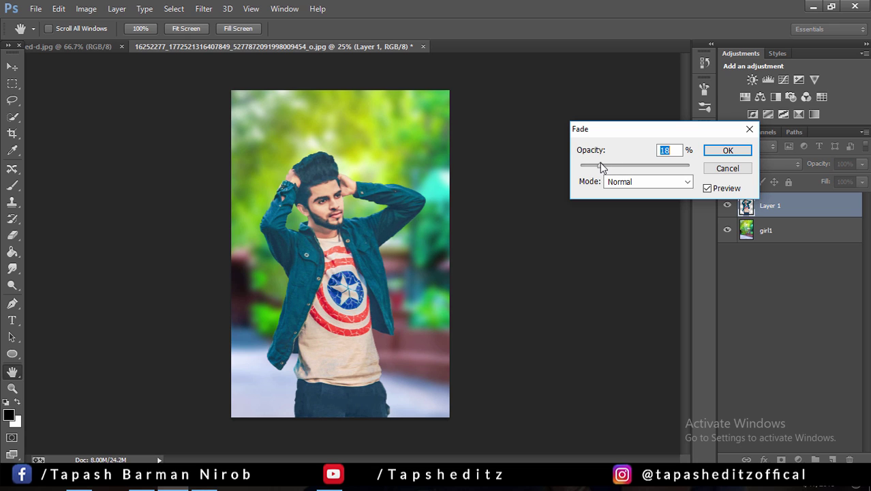
{"action": "left_click", "coordinate": [725, 150]}
{"action": "left_click", "coordinate": [788, 235]}
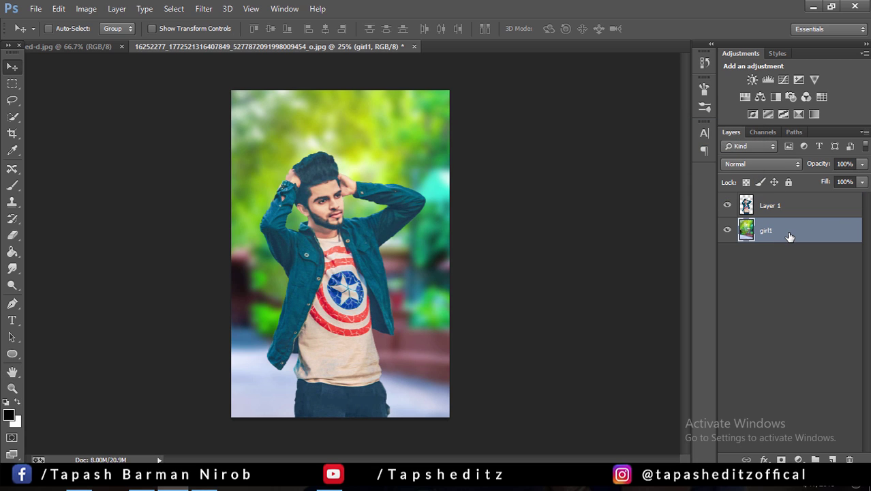
Shift girl1's midtones toward blue with Color Balance
{"action": "left_click", "coordinate": [86, 8]}
{"action": "mouse_move", "coordinate": [105, 41]}
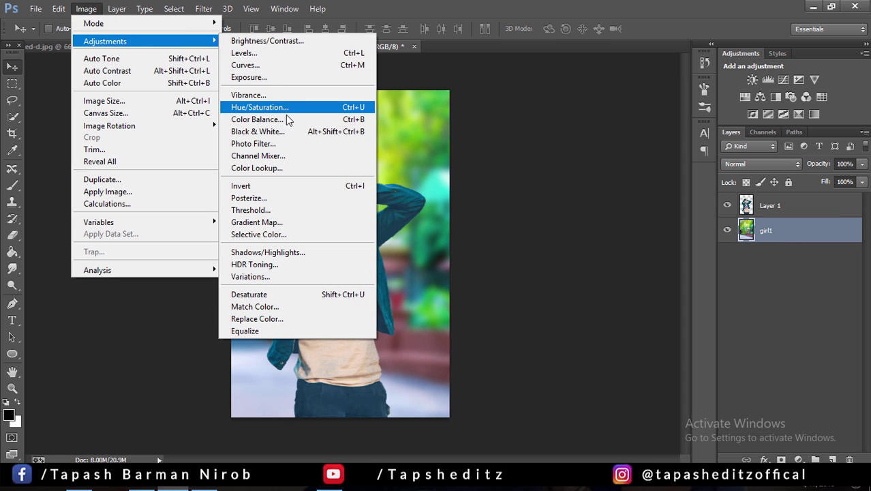
{"action": "left_click", "coordinate": [286, 119]}
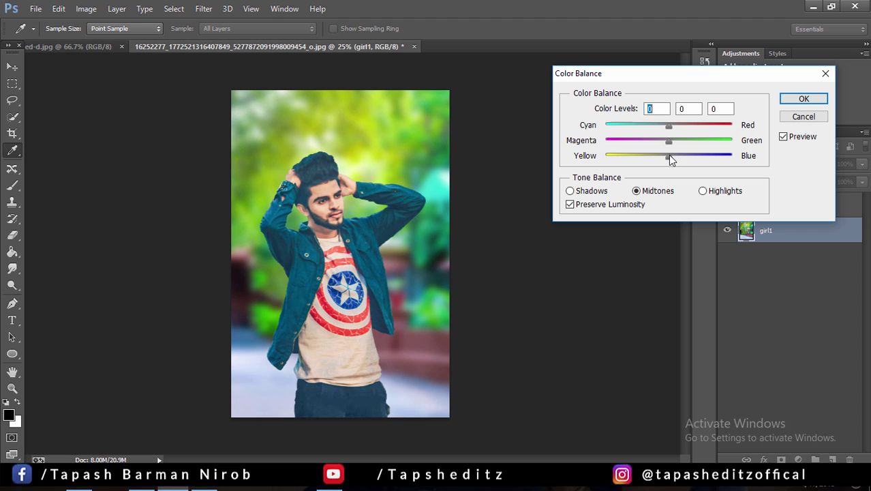
{"action": "left_click_drag", "start_coordinate": [669, 156], "coordinate": [693, 157]}
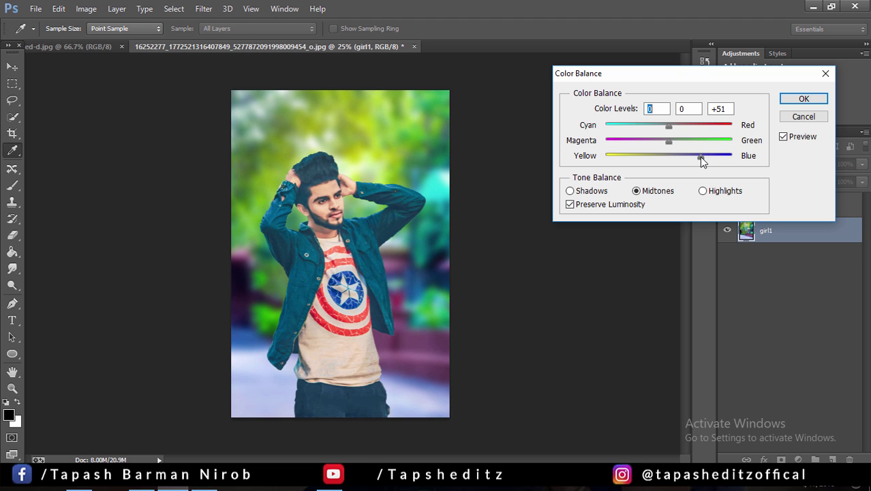
{"action": "left_click", "coordinate": [804, 99]}
{"action": "key", "text": "v"}
Set Camera Raw HSL saturation for reds, oranges, yellows, greens, aquas and blues to -100
{"action": "left_click", "coordinate": [203, 8]}
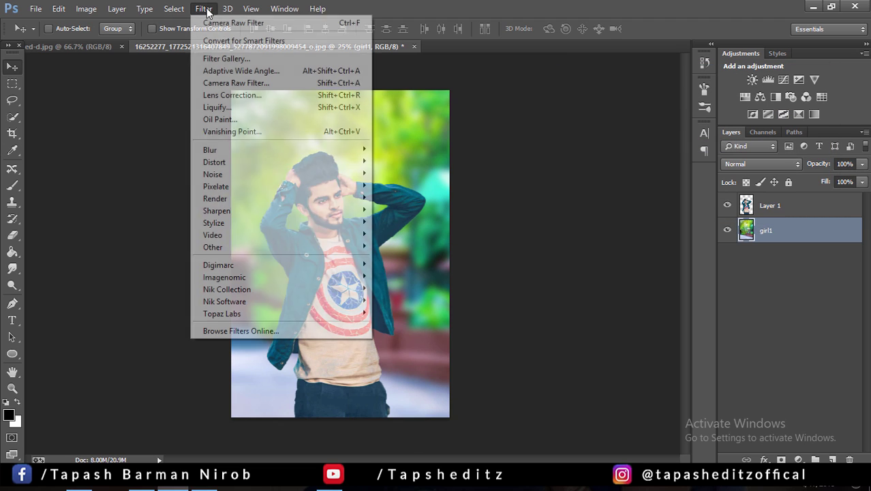
{"action": "left_click", "coordinate": [231, 82]}
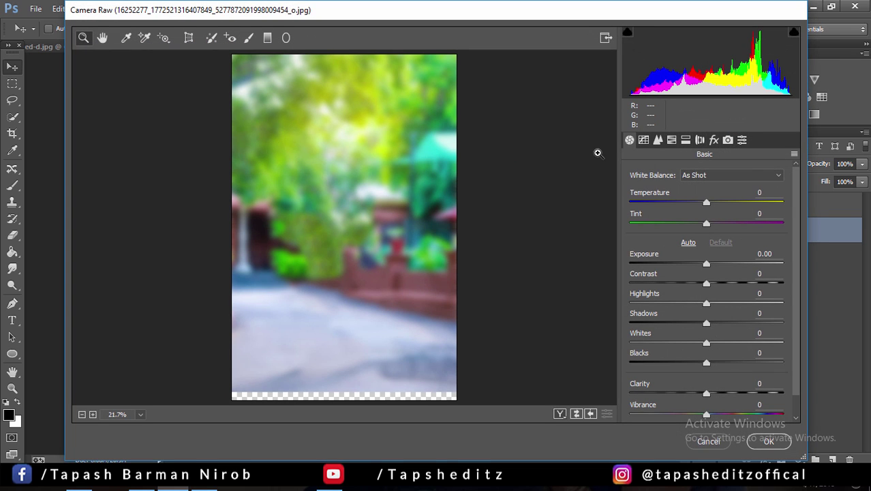
{"action": "left_click", "coordinate": [658, 139]}
{"action": "left_click", "coordinate": [666, 190]}
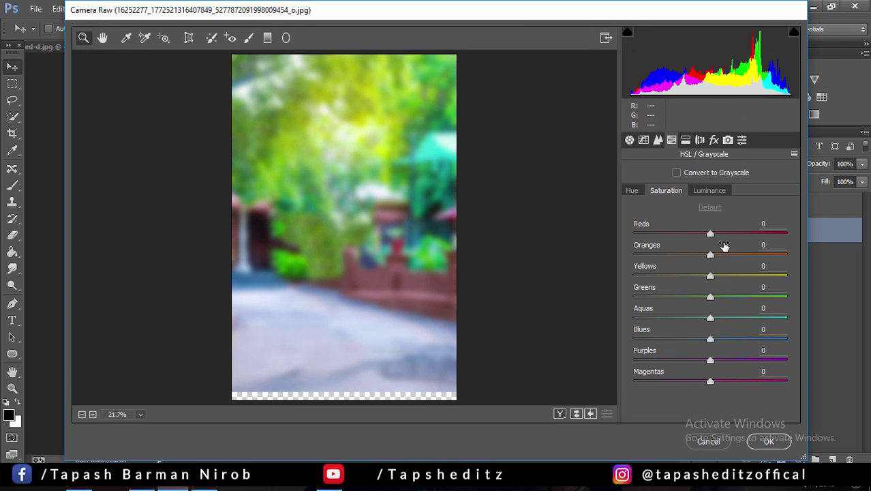
{"action": "left_click_drag", "start_coordinate": [711, 256], "coordinate": [630, 258]}
{"action": "left_click_drag", "start_coordinate": [710, 276], "coordinate": [631, 276]}
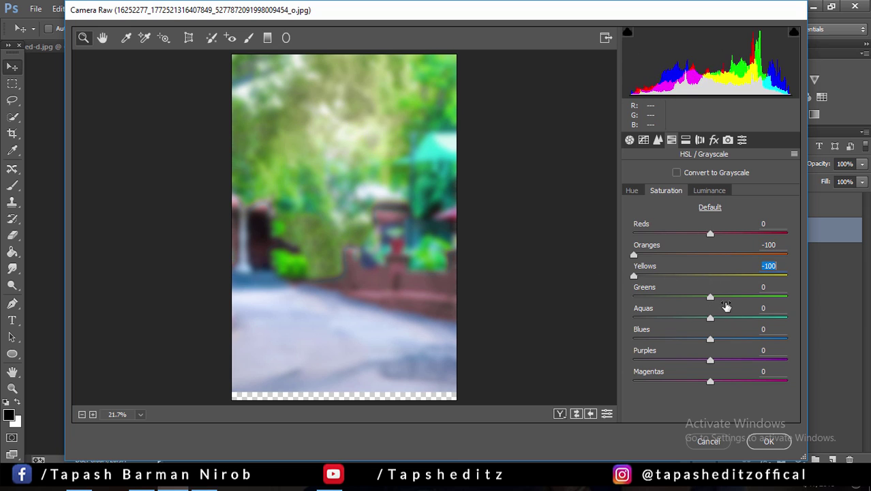
{"action": "left_click_drag", "start_coordinate": [711, 297], "coordinate": [632, 298]}
{"action": "left_click_drag", "start_coordinate": [710, 318], "coordinate": [632, 319]}
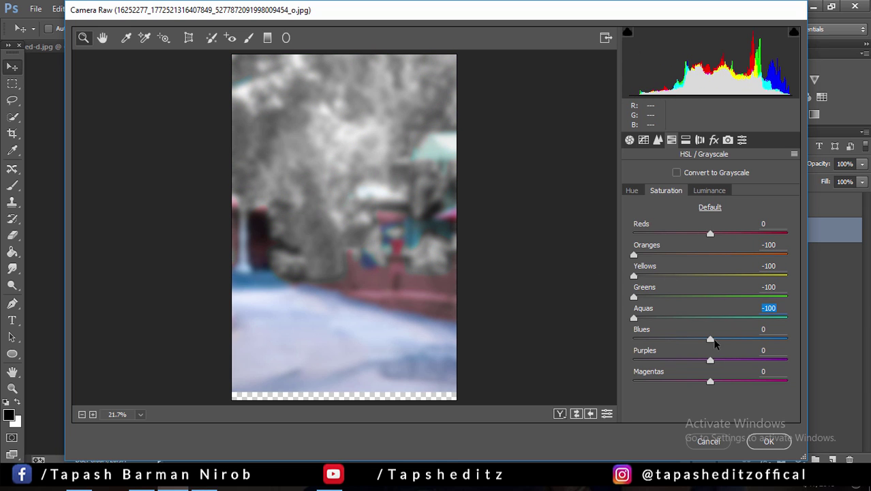
{"action": "left_click_drag", "start_coordinate": [710, 339], "coordinate": [623, 333]}
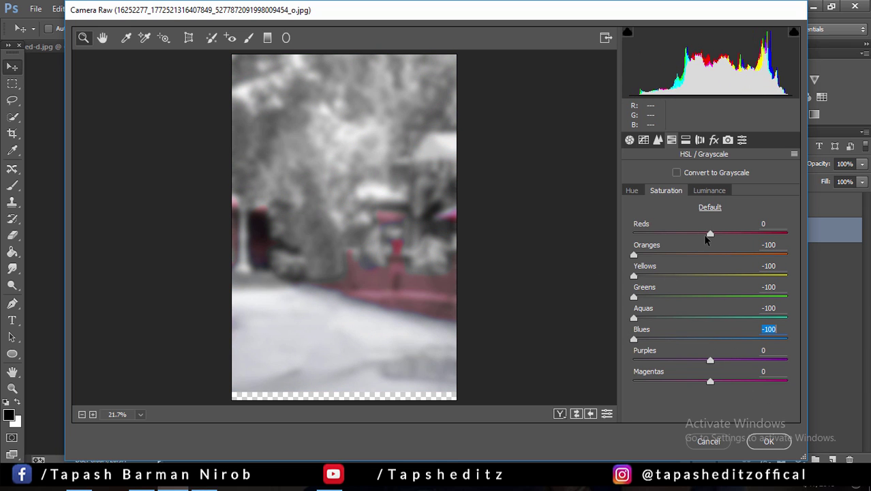
{"action": "left_click_drag", "start_coordinate": [710, 234], "coordinate": [590, 235]}
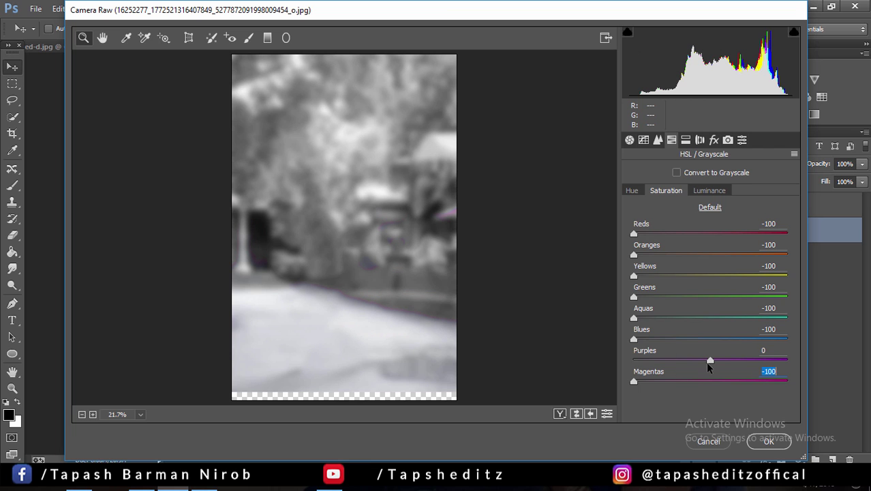
{"action": "left_click", "coordinate": [768, 441]}
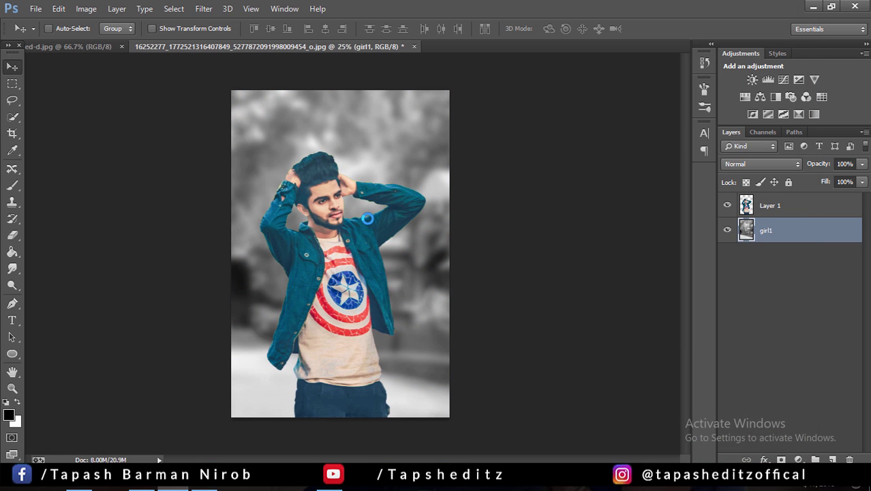
Tint girl1's midtones, shadows and highlights toward blue-cyan with Color Balance, then shift it down
{"action": "left_click", "coordinate": [86, 8]}
{"action": "mouse_move", "coordinate": [105, 41]}
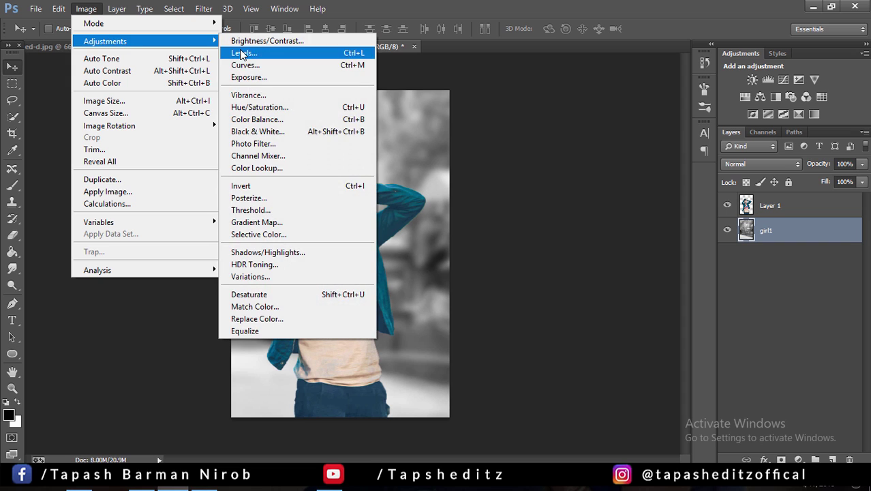
{"action": "left_click", "coordinate": [278, 120]}
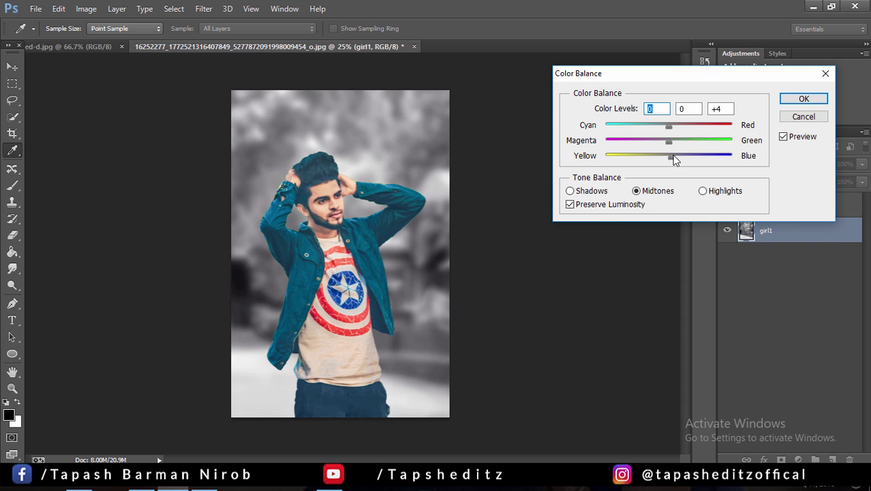
{"action": "left_click_drag", "start_coordinate": [690, 155], "coordinate": [683, 156]}
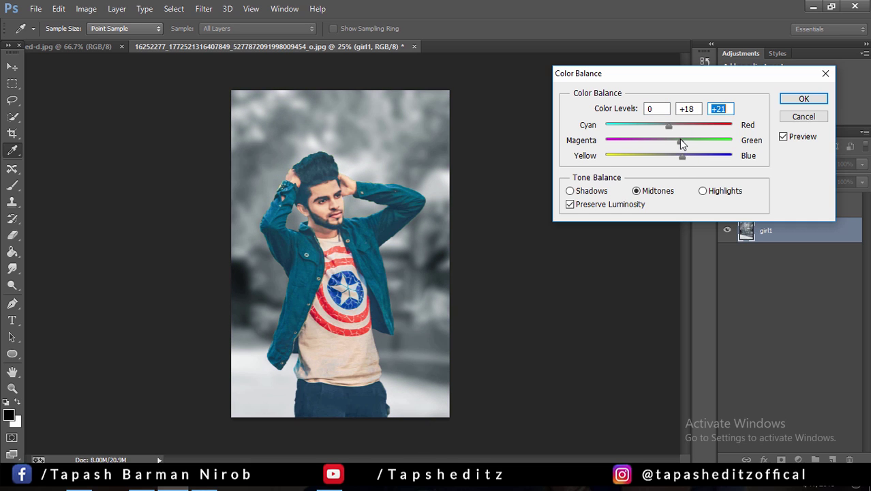
{"action": "left_click_drag", "start_coordinate": [677, 140], "coordinate": [654, 129]}
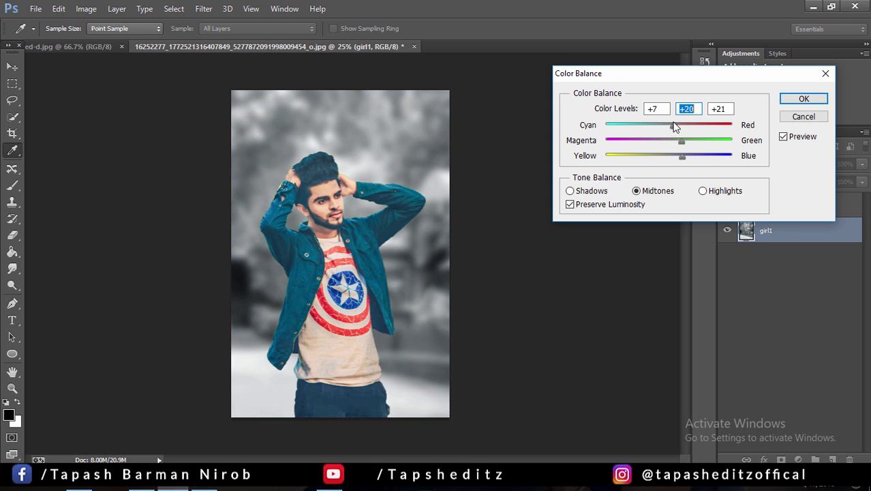
{"action": "left_click", "coordinate": [570, 190]}
{"action": "mouse_move", "coordinate": [667, 156]}
{"action": "left_mouse_down"}
{"action": "mouse_move", "coordinate": [657, 156]}
{"action": "mouse_move", "coordinate": [677, 156]}
{"action": "mouse_move", "coordinate": [676, 141]}
{"action": "mouse_move", "coordinate": [665, 143]}
{"action": "mouse_move", "coordinate": [655, 128]}
{"action": "left_mouse_up"}
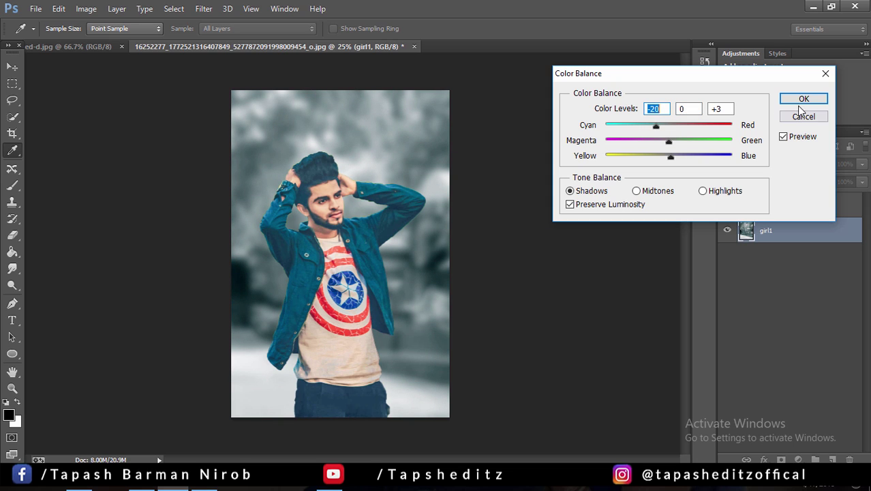
{"action": "left_click", "coordinate": [703, 191]}
{"action": "mouse_move", "coordinate": [669, 156]}
{"action": "left_mouse_down"}
{"action": "mouse_move", "coordinate": [689, 156]}
{"action": "mouse_move", "coordinate": [674, 157]}
{"action": "mouse_move", "coordinate": [660, 126]}
{"action": "left_mouse_up"}
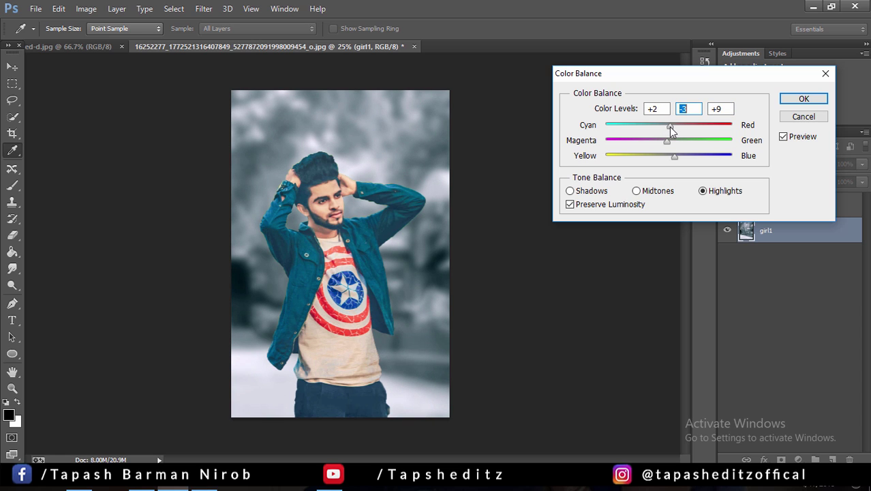
{"action": "left_click", "coordinate": [804, 99]}
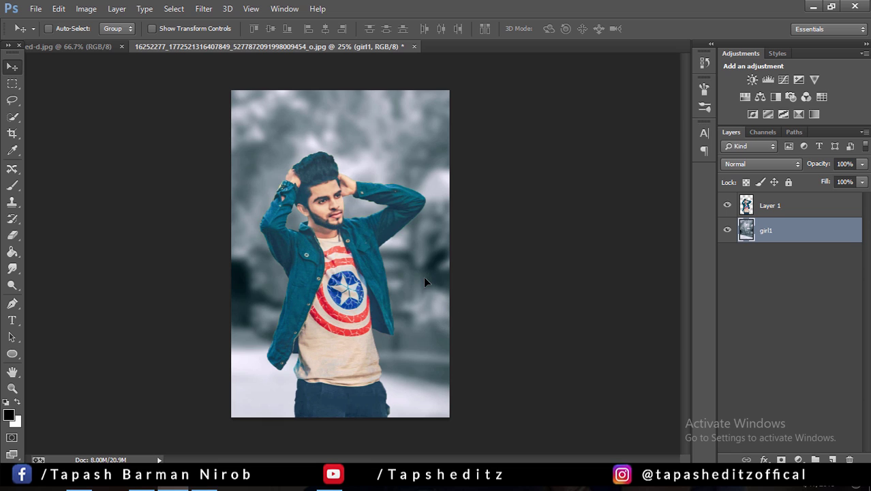
{"action": "left_click_drag", "start_coordinate": [423, 282], "coordinate": [422, 300]}
Scale the girl1 background to about 119.6% with transform handles and commit
{"action": "left_click", "coordinate": [167, 30]}
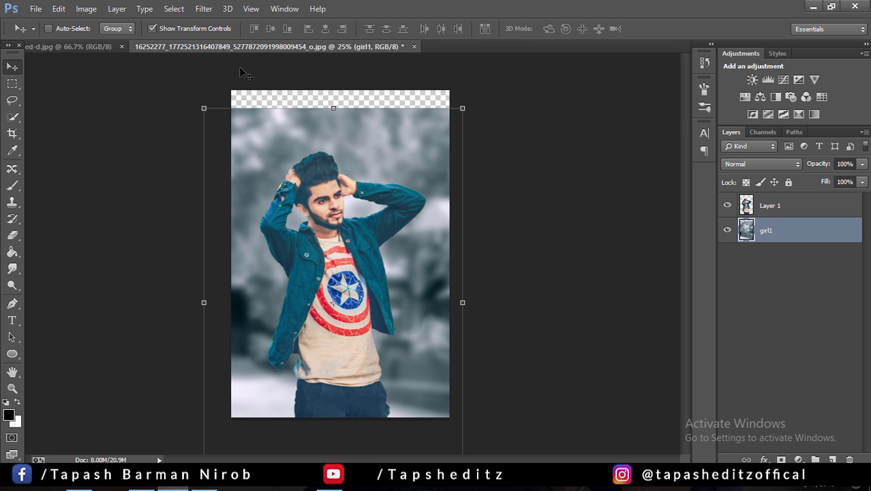
{"action": "mouse_move", "coordinate": [463, 108]}
{"action": "left_mouse_down"}
{"action": "mouse_move", "coordinate": [501, 96]}
{"action": "mouse_move", "coordinate": [510, 71]}
{"action": "left_mouse_up"}
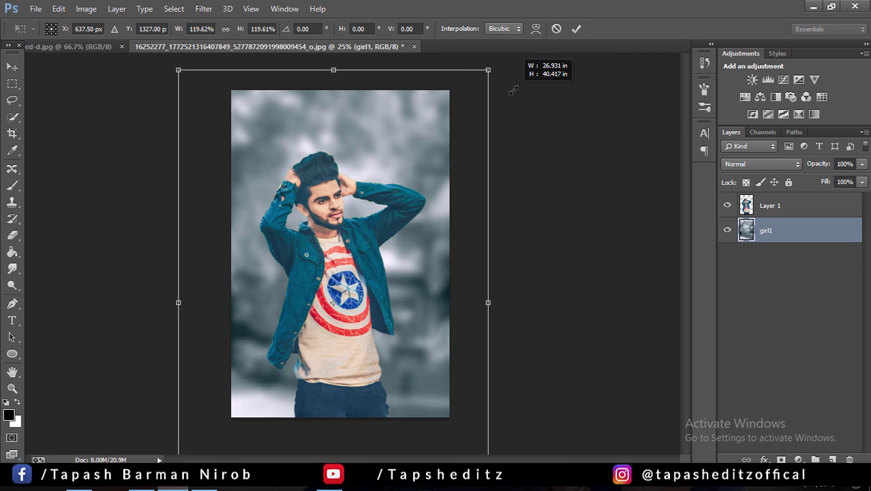
{"action": "mouse_move", "coordinate": [403, 126]}
{"action": "left_mouse_down"}
{"action": "mouse_move", "coordinate": [394, 118]}
{"action": "mouse_move", "coordinate": [407, 116]}
{"action": "mouse_move", "coordinate": [404, 132]}
{"action": "left_mouse_up"}
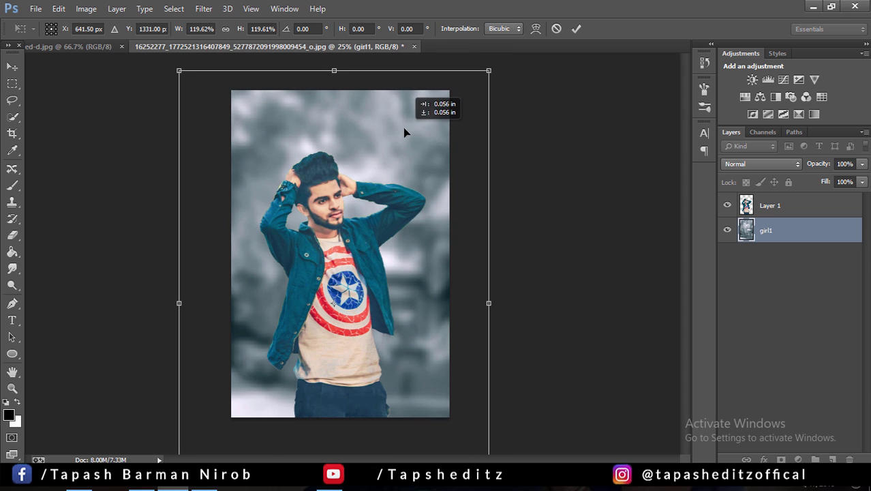
{"action": "left_click", "coordinate": [572, 29]}
Apply Color Balance to Layer 1 with midtones Cyan–Red at about -21
{"action": "left_click", "coordinate": [781, 208]}
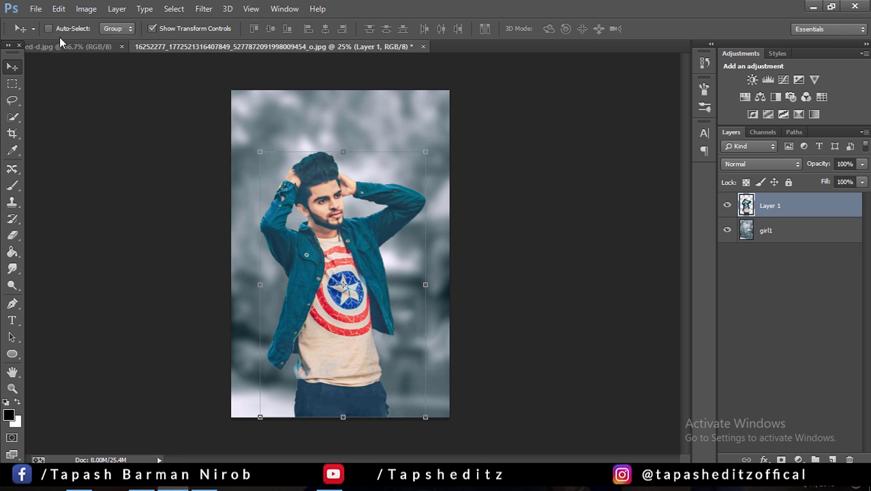
{"action": "left_click", "coordinate": [86, 8]}
{"action": "mouse_move", "coordinate": [105, 41]}
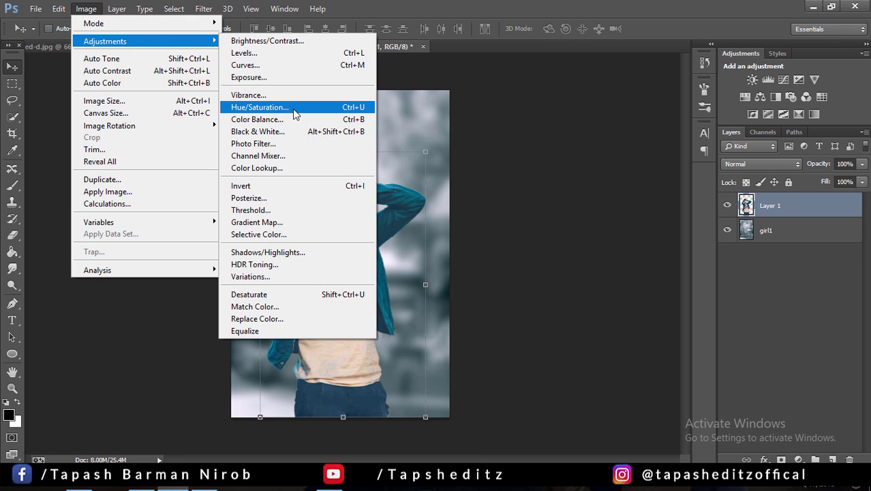
{"action": "left_click", "coordinate": [293, 120]}
{"action": "left_click_drag", "start_coordinate": [673, 160], "coordinate": [664, 129]}
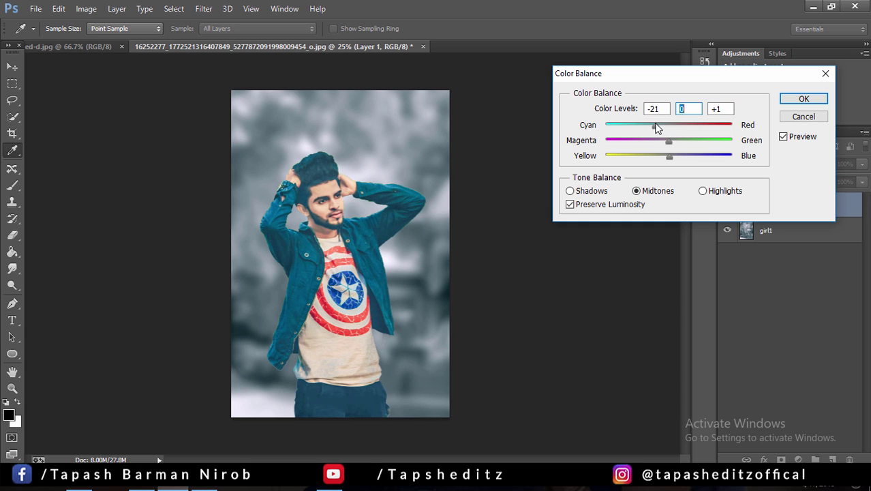
{"action": "left_click", "coordinate": [803, 99]}
{"action": "key", "text": "v"}
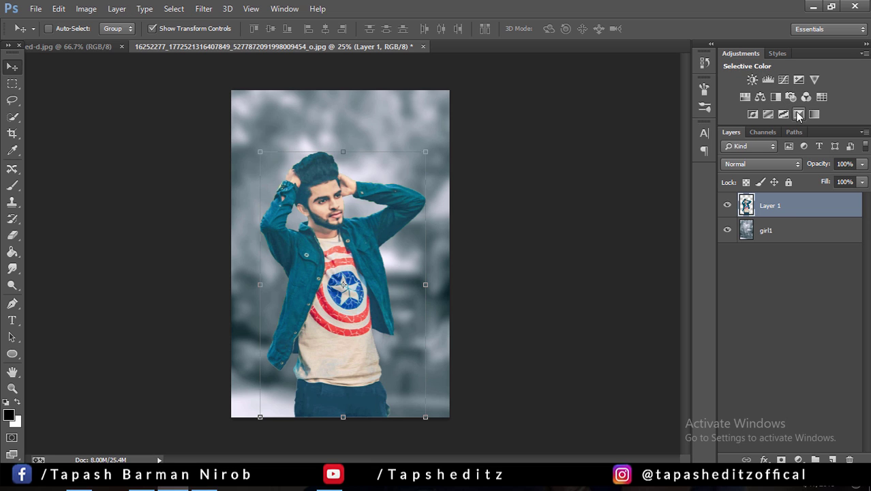
Add a Selective Color adjustment layer and reduce black in the Reds
{"action": "left_click", "coordinate": [814, 114]}
{"action": "left_click_drag", "start_coordinate": [387, 101], "coordinate": [622, 101]}
{"action": "left_click", "coordinate": [620, 158]}
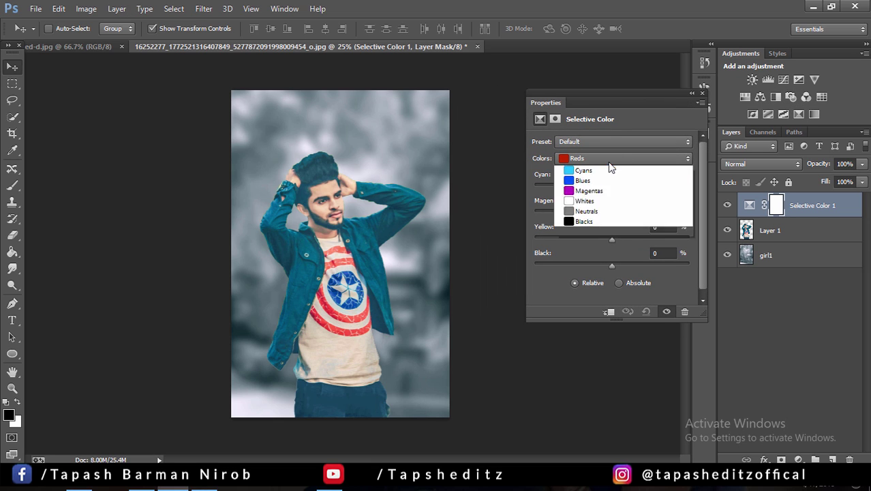
{"action": "left_click", "coordinate": [625, 250]}
{"action": "mouse_move", "coordinate": [605, 264]}
{"action": "left_mouse_down"}
{"action": "mouse_move", "coordinate": [597, 254]}
{"action": "mouse_move", "coordinate": [626, 238]}
{"action": "mouse_move", "coordinate": [618, 213]}
{"action": "left_mouse_up"}
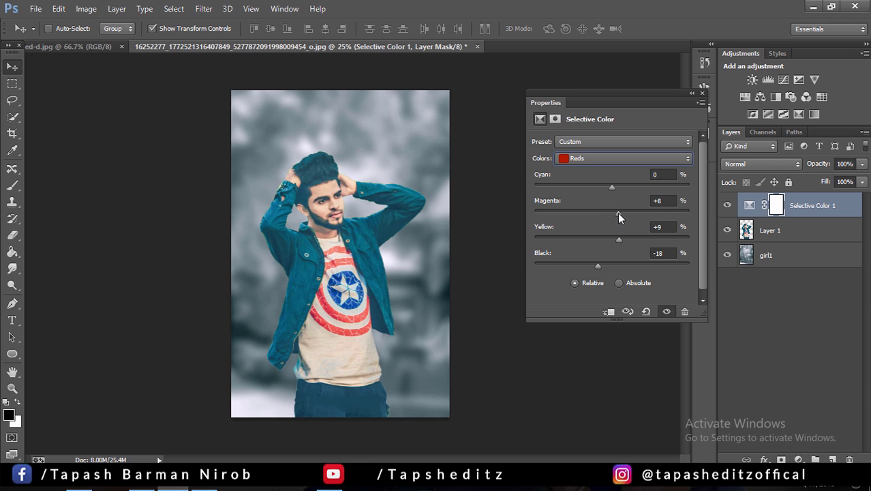
Adjust the Blacks' black, yellow and cyan sliders, then merge down into Layer 1
{"action": "left_click", "coordinate": [600, 158]}
{"action": "left_click", "coordinate": [601, 251]}
{"action": "mouse_move", "coordinate": [611, 266]}
{"action": "left_mouse_down"}
{"action": "mouse_move", "coordinate": [638, 271]}
{"action": "mouse_move", "coordinate": [610, 269]}
{"action": "left_mouse_up"}
{"action": "mouse_move", "coordinate": [610, 239]}
{"action": "left_mouse_down"}
{"action": "mouse_move", "coordinate": [602, 240]}
{"action": "mouse_move", "coordinate": [627, 240]}
{"action": "mouse_move", "coordinate": [605, 217]}
{"action": "mouse_move", "coordinate": [619, 216]}
{"action": "left_mouse_up"}
{"action": "mouse_move", "coordinate": [611, 186]}
{"action": "left_mouse_down"}
{"action": "mouse_move", "coordinate": [601, 186]}
{"action": "mouse_move", "coordinate": [632, 189]}
{"action": "left_mouse_up"}
{"action": "left_click", "coordinate": [691, 93]}
{"action": "right_click", "coordinate": [804, 205]}
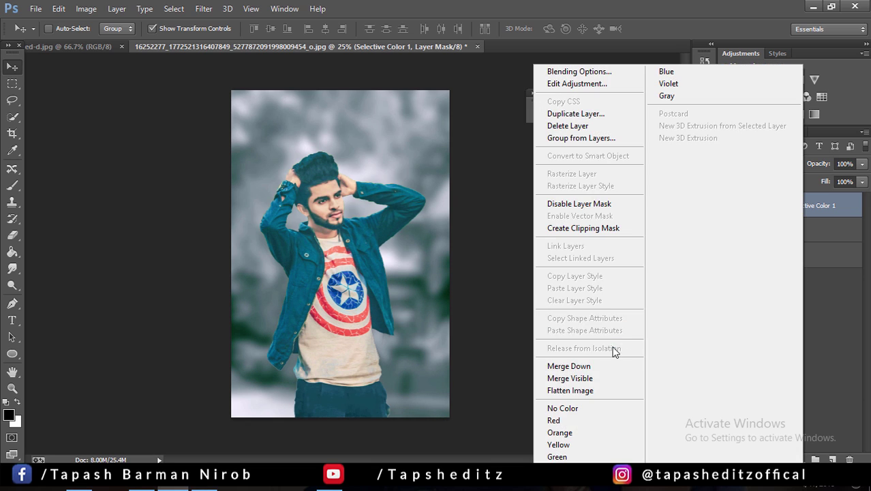
{"action": "left_click", "coordinate": [602, 366]}
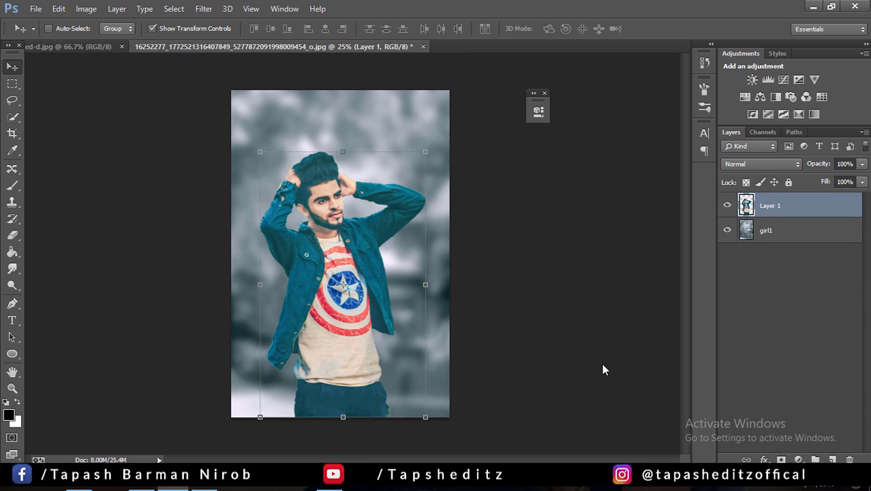
Select both layers and stamp all visible layers into a new Layer 2
{"action": "right_click", "coordinate": [789, 225]}
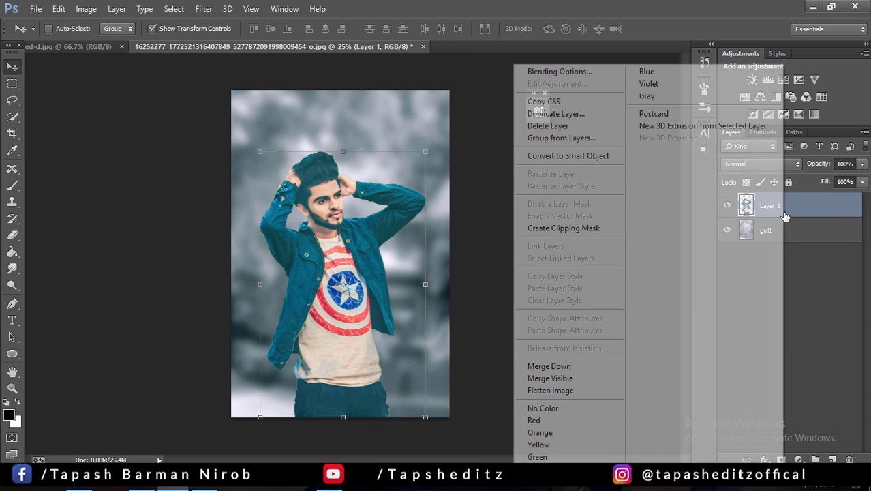
{"action": "left_click", "coordinate": [803, 230]}
{"action": "left_click", "coordinate": [805, 229], "text": "shift"}
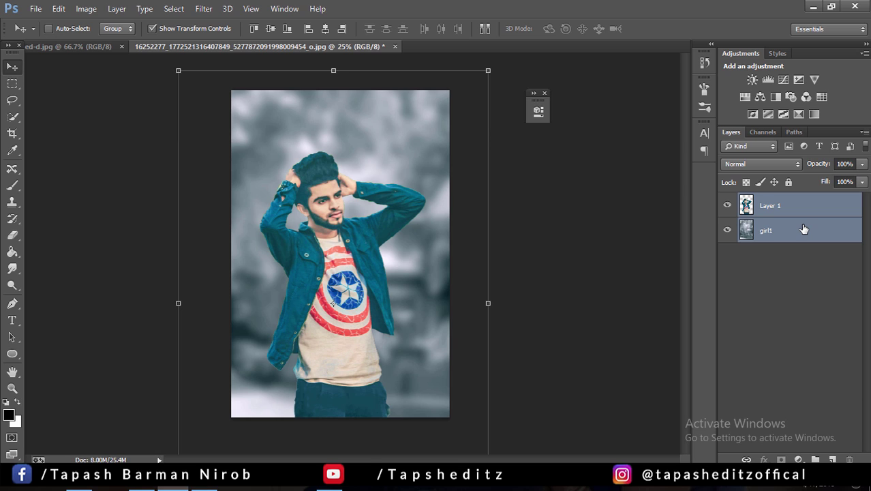
{"action": "key", "text": "ctrl+shift+alt+e"}
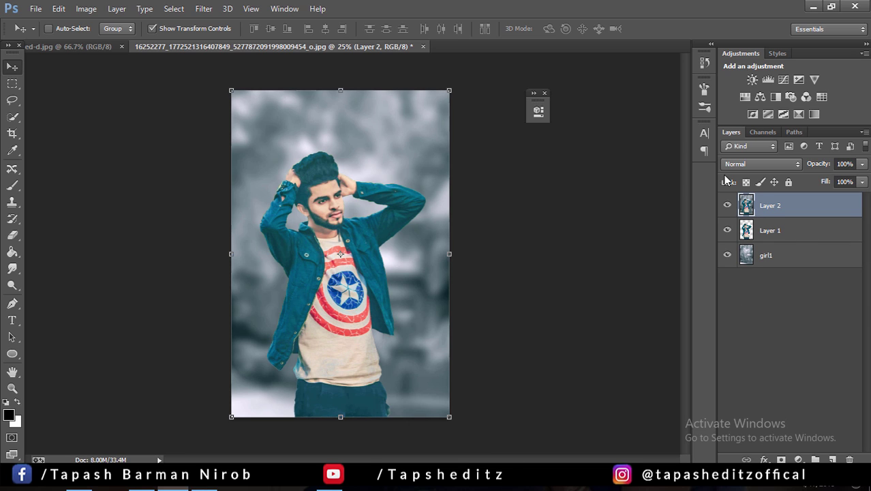
Add a Color Lookup layer and step through 3DLUT presets from 3Strip.look to the Fuji grades
{"action": "left_click", "coordinate": [799, 459]}
{"action": "left_click", "coordinate": [760, 373]}
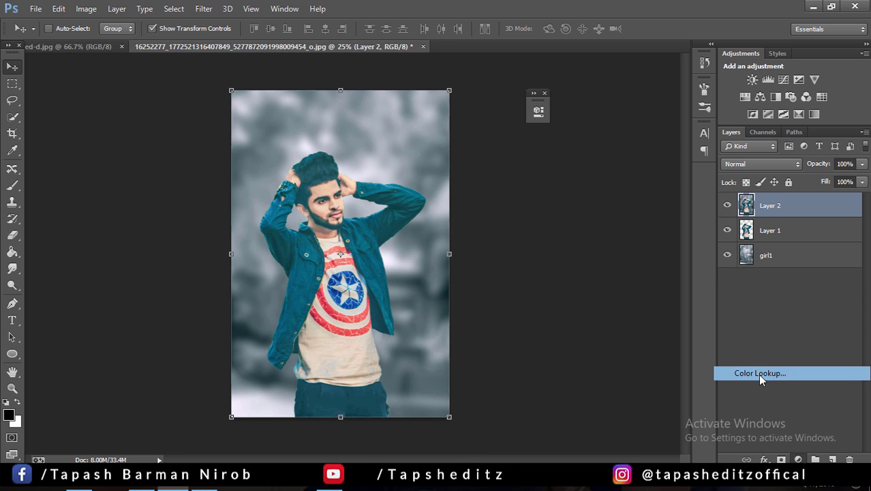
{"action": "left_click_drag", "start_coordinate": [426, 107], "coordinate": [571, 104]}
{"action": "left_click", "coordinate": [580, 142]}
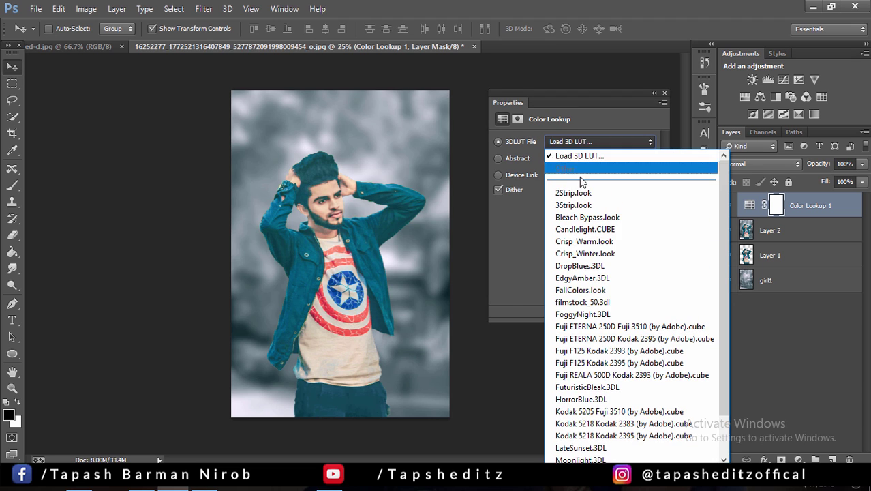
{"action": "left_click", "coordinate": [580, 190]}
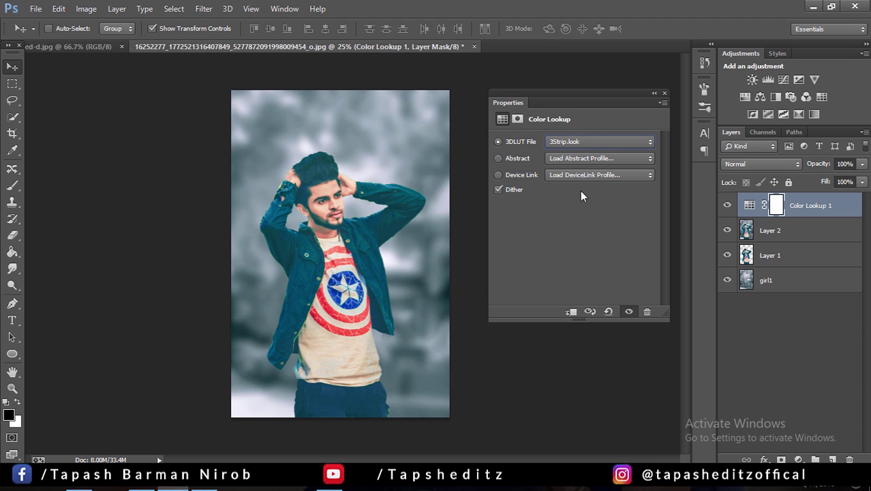
{"action": "key", "text": "Down"}
{"action": "key", "text": "Down"}
{"action": "key", "text": "Down"}
{"action": "key", "text": "Down"}
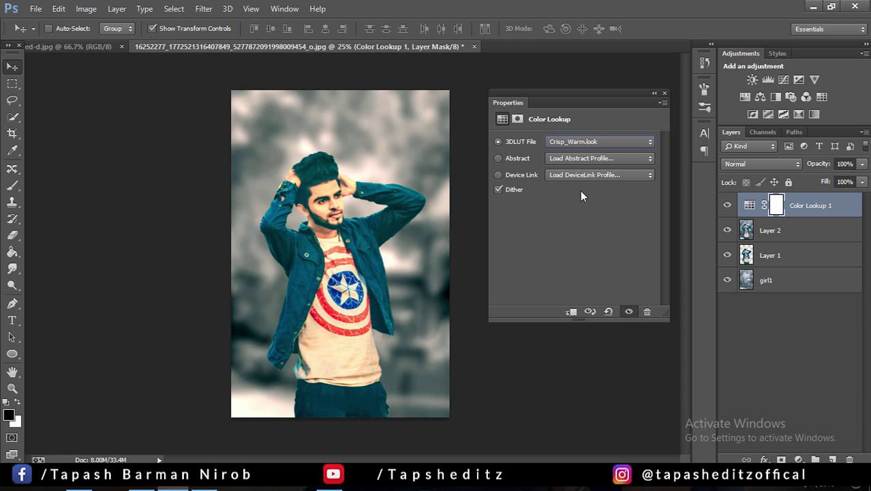
{"action": "key", "text": "Down"}
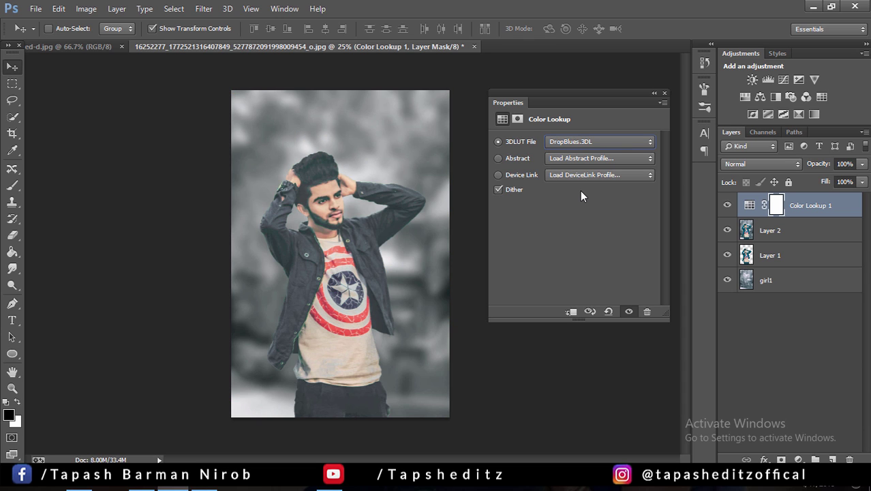
{"action": "key", "text": "Down"}
{"action": "key", "text": "Down"}
{"action": "key", "text": "Down"}
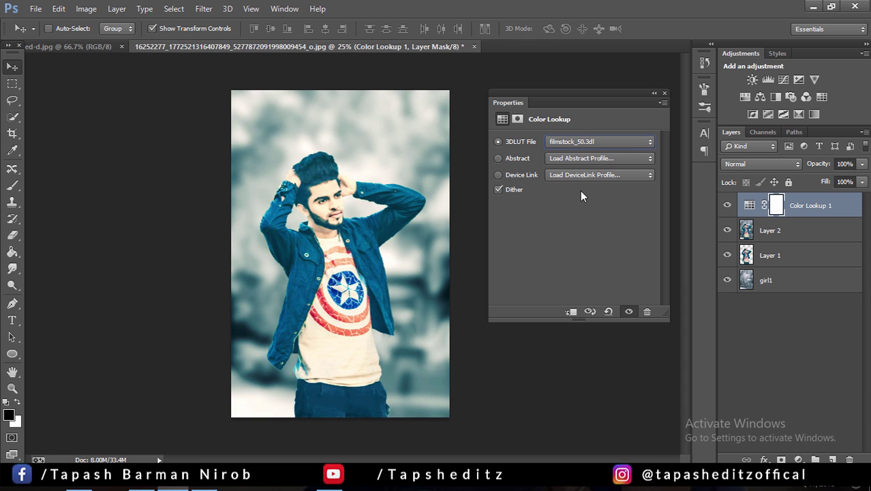
{"action": "key", "text": "Down"}
{"action": "key", "text": "Down"}
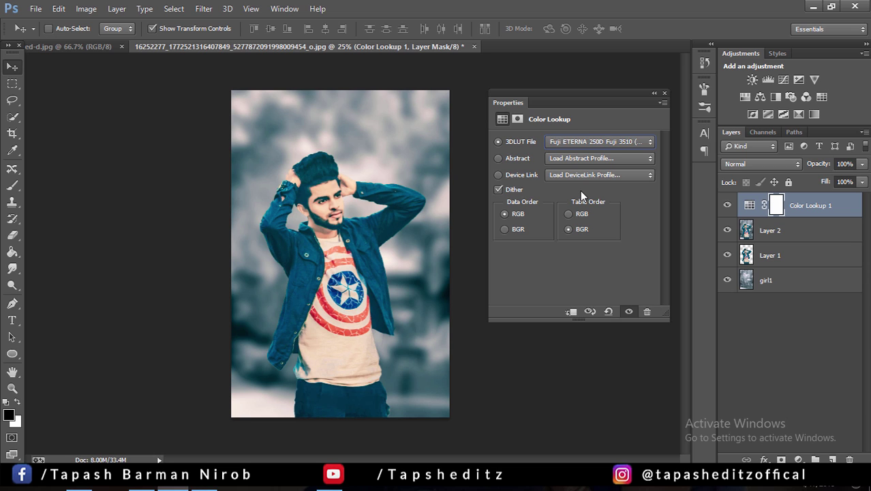
{"action": "key", "text": "Down"}
{"action": "key", "text": "Down"}
{"action": "key", "text": "Down"}
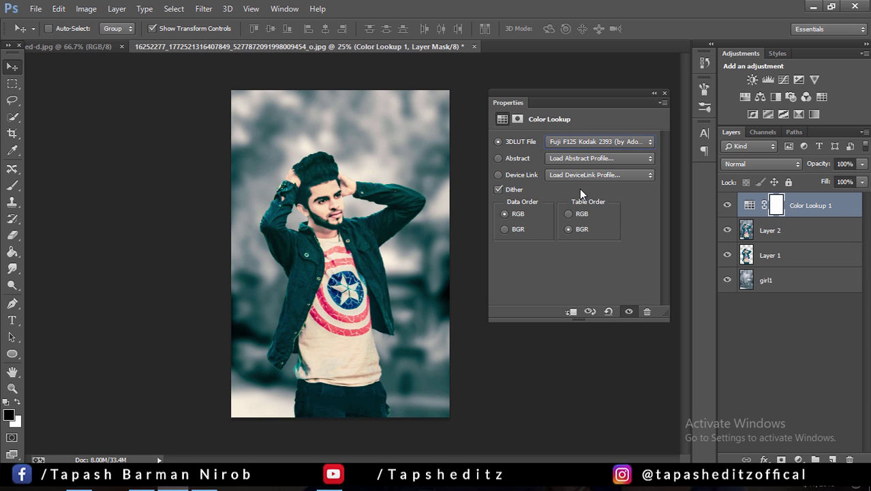
Try the Crisp_Warm look and neighbouring LUTs, dismissing the file-loading window that appears
{"action": "left_click", "coordinate": [570, 139]}
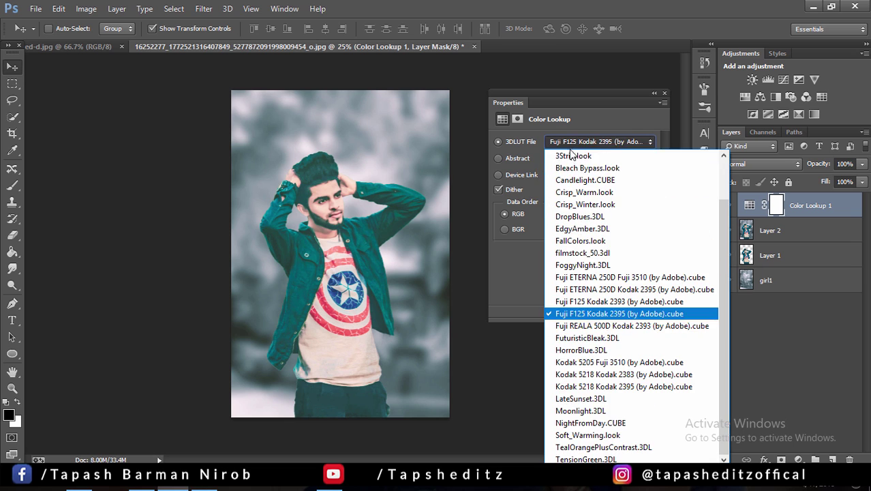
{"action": "left_click", "coordinate": [580, 192]}
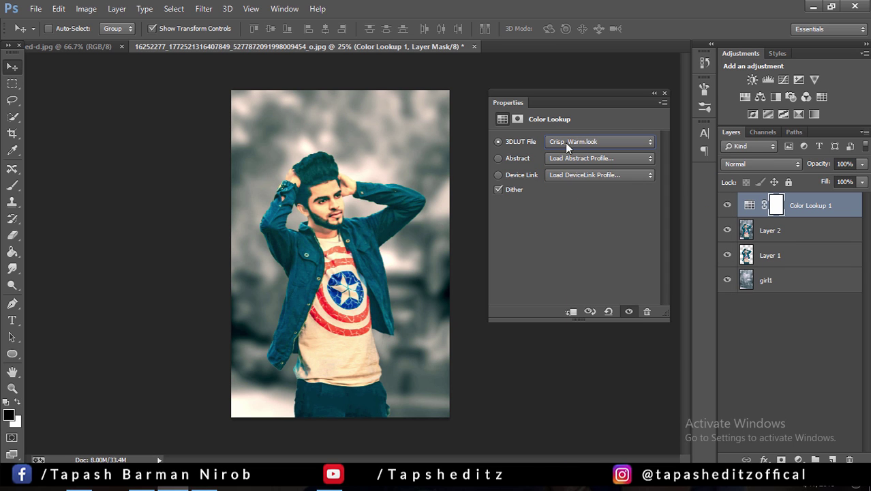
{"action": "left_click", "coordinate": [565, 143]}
{"action": "left_click", "coordinate": [564, 166]}
{"action": "key", "text": "Down"}
{"action": "key", "text": "Down"}
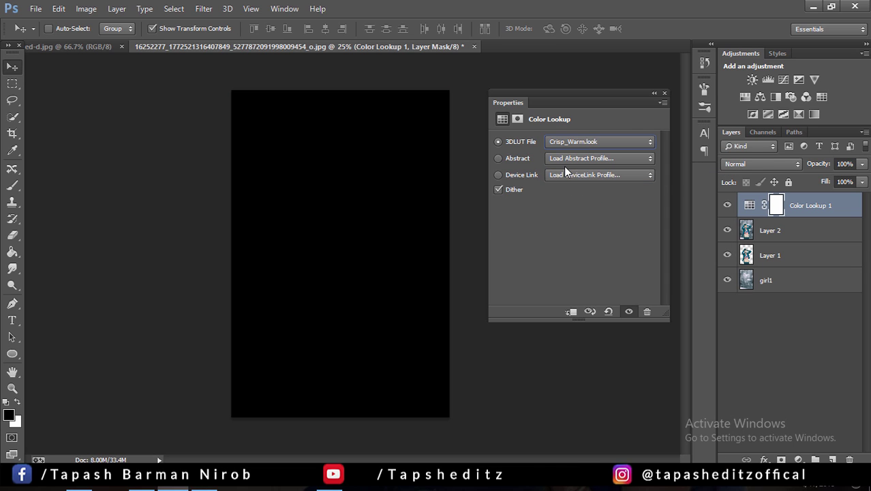
{"action": "key", "text": "Up"}
{"action": "key", "text": "Up"}
{"action": "key", "text": "Up"}
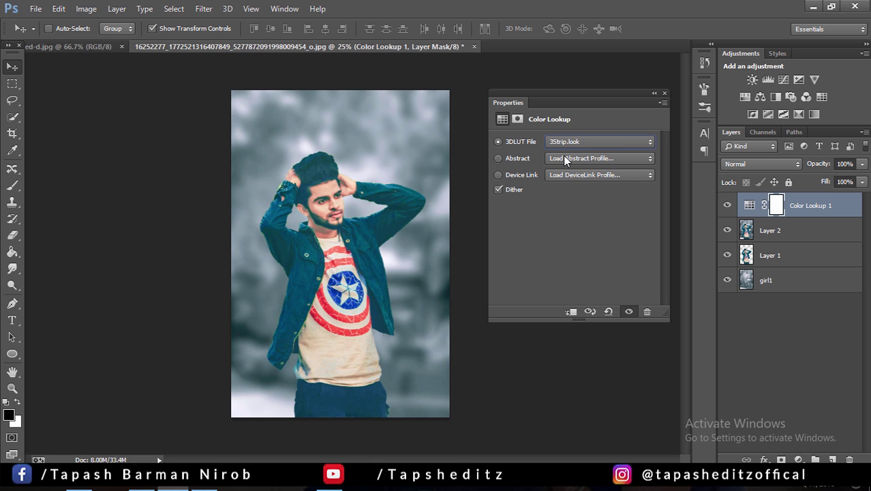
{"action": "key", "text": "Up"}
{"action": "key", "text": "Up"}
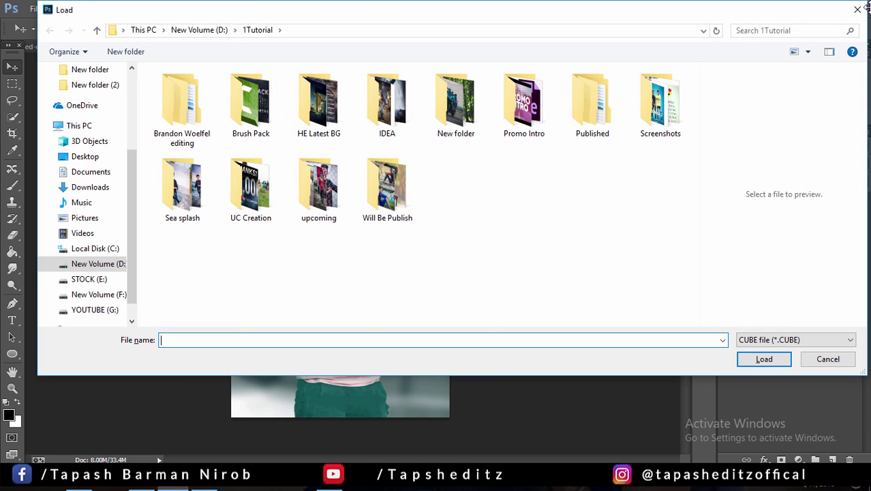
{"action": "left_click", "coordinate": [858, 10]}
Audition Moonlight.3DL and nearby looks, including Fuji F125 Kodak 2395
{"action": "left_click", "coordinate": [599, 141]}
{"action": "left_click", "coordinate": [578, 462]}
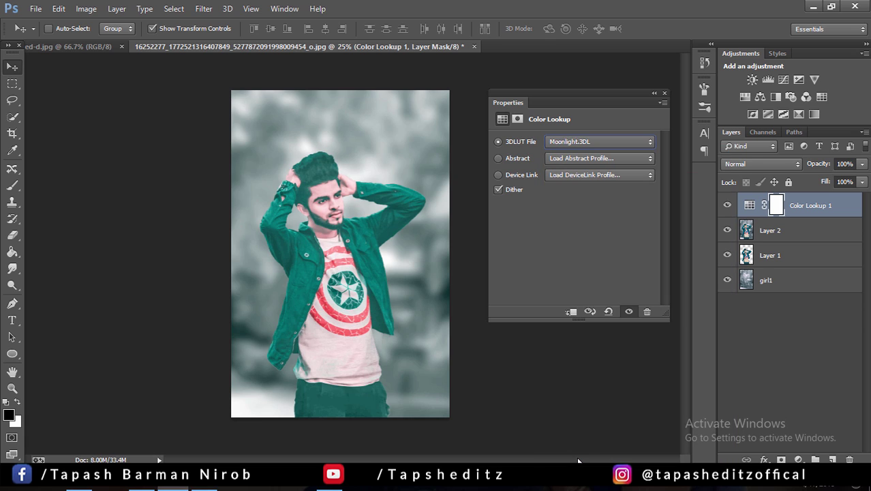
{"action": "key", "text": "Up"}
{"action": "key", "text": "Up"}
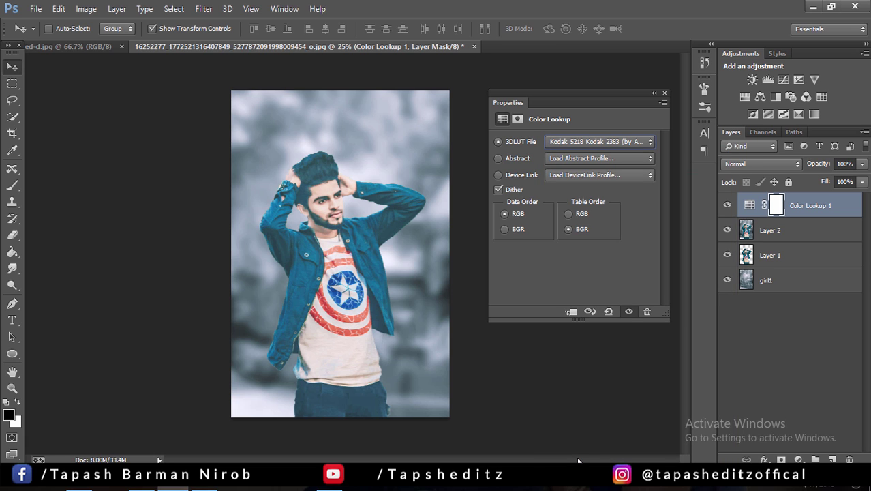
{"action": "key", "text": "Up"}
{"action": "key", "text": "Up"}
{"action": "key", "text": "Up"}
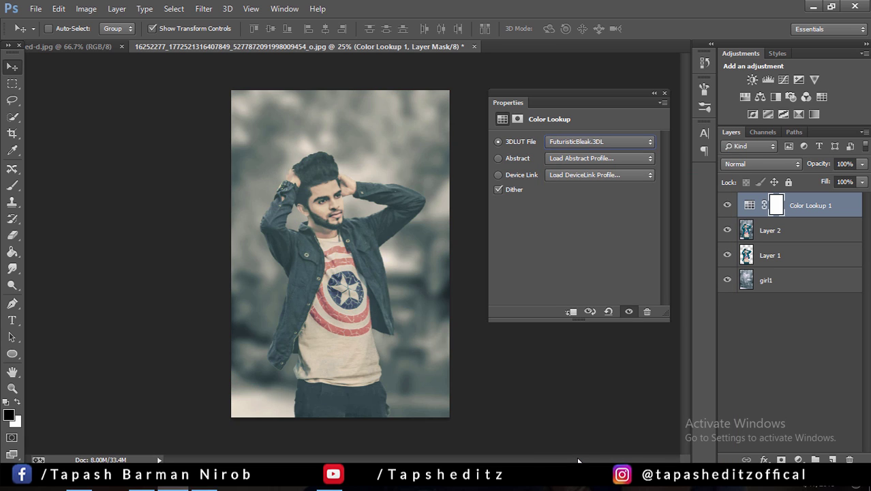
{"action": "key", "text": "Up"}
{"action": "key", "text": "Up"}
{"action": "key", "text": "Down"}
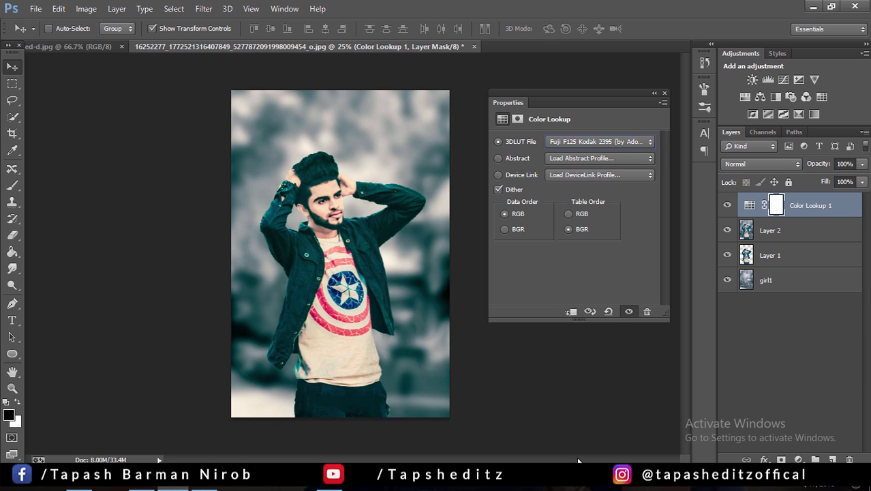
{"action": "key", "text": "Up"}
Step past Crisp_Winter, Candlelight and Bleach Bypass to 3Strip.look, and compare with the grade hidden
{"action": "key", "text": "Up"}
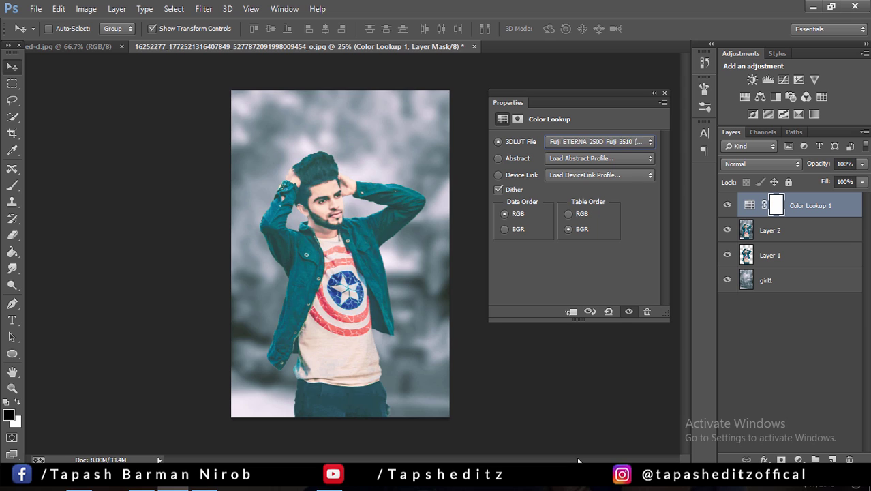
{"action": "key", "text": "Up"}
{"action": "key", "text": "Up"}
{"action": "key", "text": "Up"}
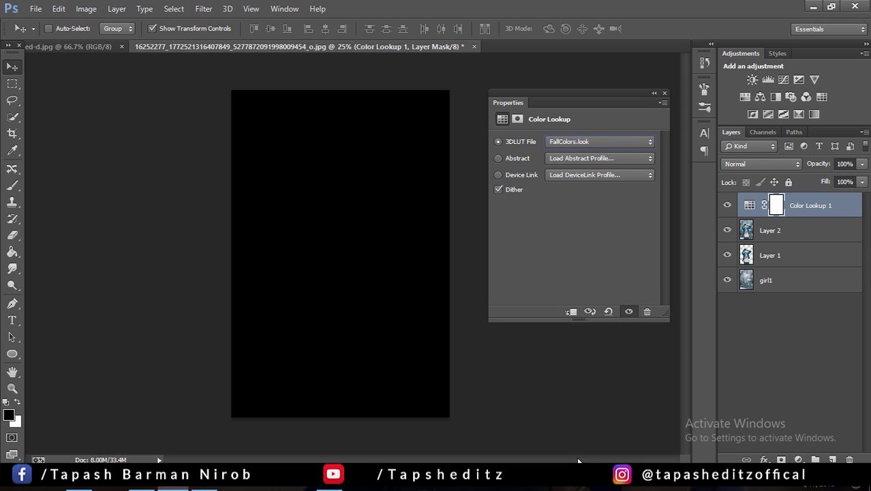
{"action": "key", "text": "Up"}
{"action": "key", "text": "Up"}
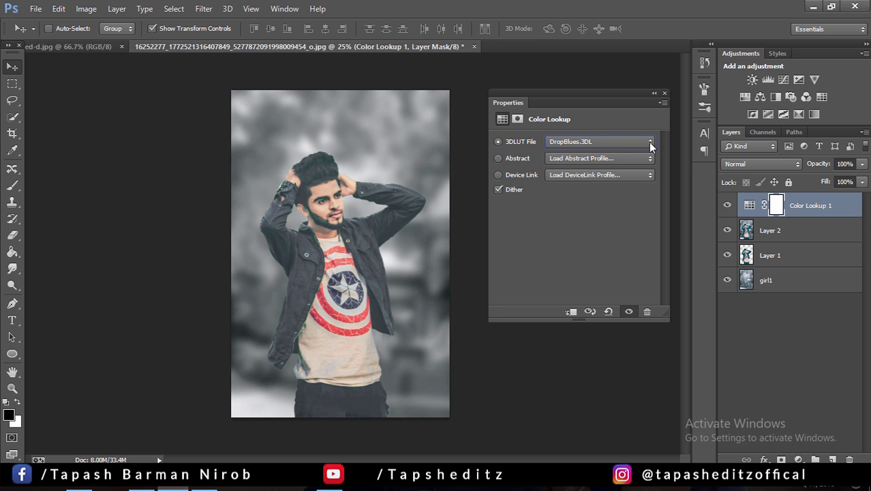
{"action": "key", "text": "Up"}
{"action": "key", "text": "Up"}
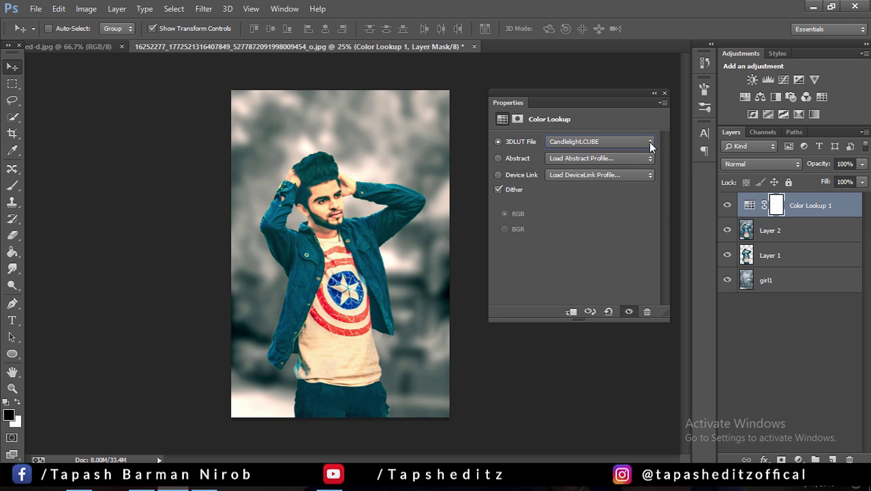
{"action": "key", "text": "Up"}
{"action": "key", "text": "Up"}
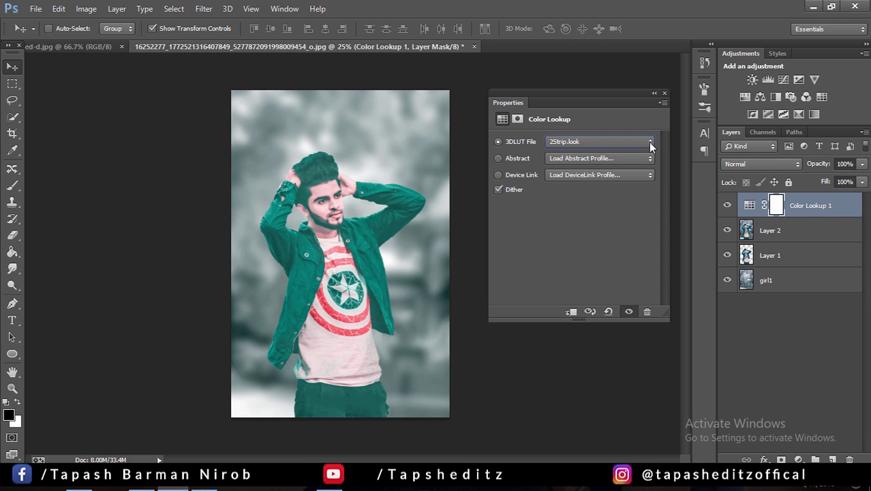
{"action": "key", "text": "Down"}
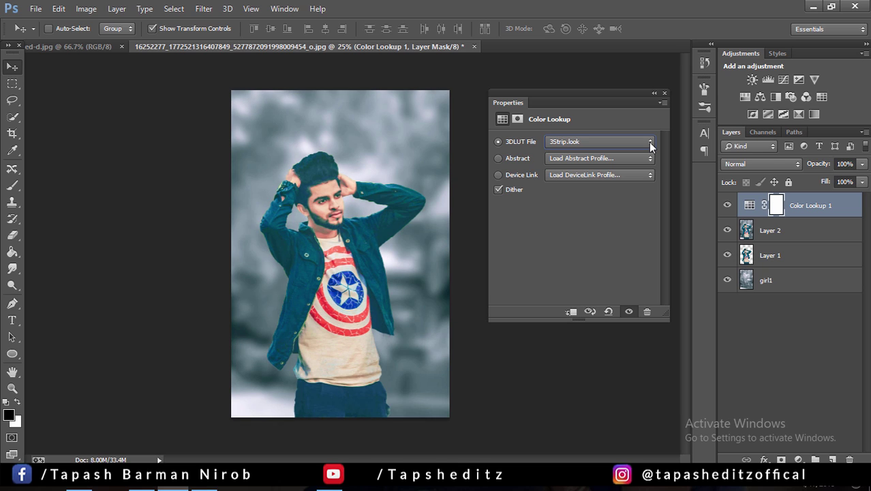
{"action": "left_click", "coordinate": [654, 92]}
{"action": "left_click", "coordinate": [727, 205]}
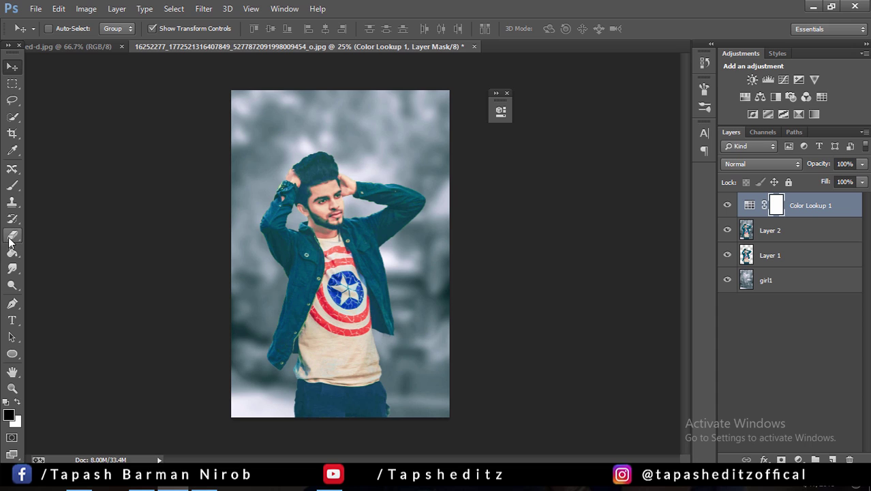
Brush black onto the Color Lookup mask to hold the grade off the face, then compare
{"action": "left_click", "coordinate": [13, 284]}
{"action": "left_click", "coordinate": [12, 185]}
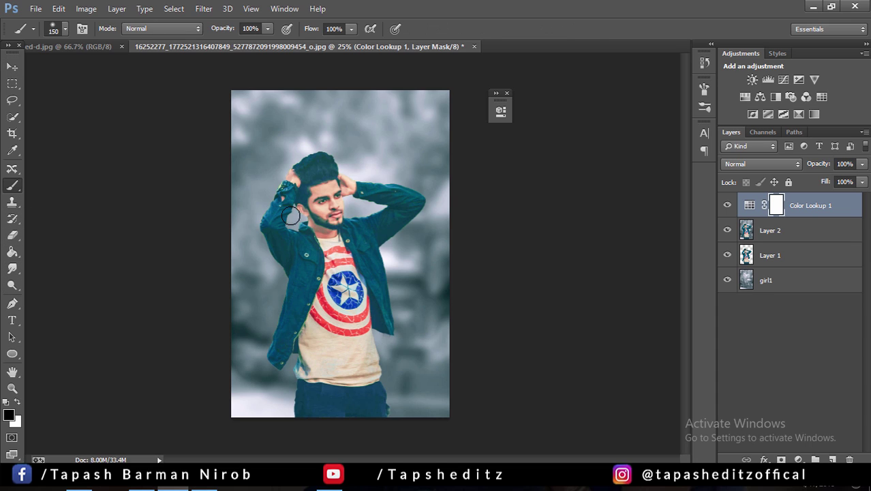
{"action": "mouse_move", "coordinate": [321, 208]}
{"action": "left_mouse_down"}
{"action": "mouse_move", "coordinate": [346, 188]}
{"action": "mouse_move", "coordinate": [291, 182]}
{"action": "mouse_move", "coordinate": [322, 209]}
{"action": "left_mouse_up"}
{"action": "left_click", "coordinate": [727, 206]}
{"action": "left_click", "coordinate": [863, 163]}
Lower the Color Lookup layer to 52% opacity and merge it down into Layer 2
{"action": "left_click_drag", "start_coordinate": [861, 179], "coordinate": [829, 179]}
{"action": "right_click", "coordinate": [820, 209]}
{"action": "left_click", "coordinate": [621, 366]}
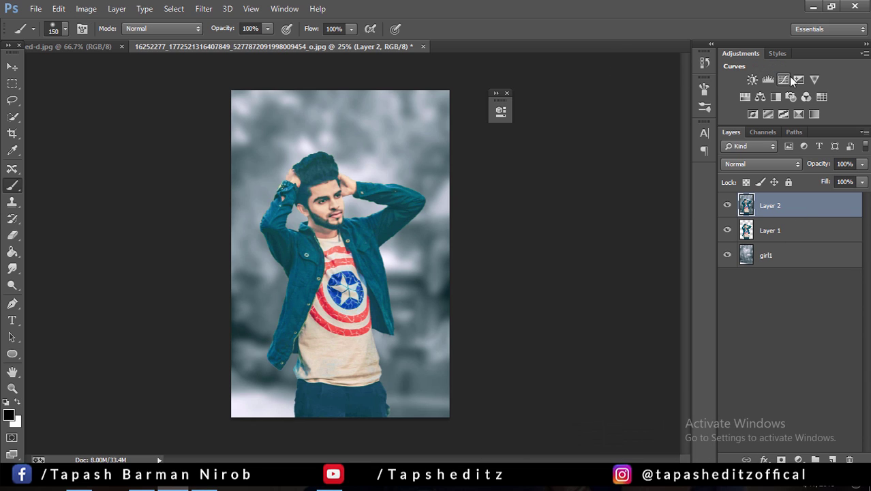
Add a Hue/Saturation adjustment layer, trial a lower Lightness, then reset it to default
{"action": "left_click", "coordinate": [745, 97]}
{"action": "left_click_drag", "start_coordinate": [390, 103], "coordinate": [606, 83]}
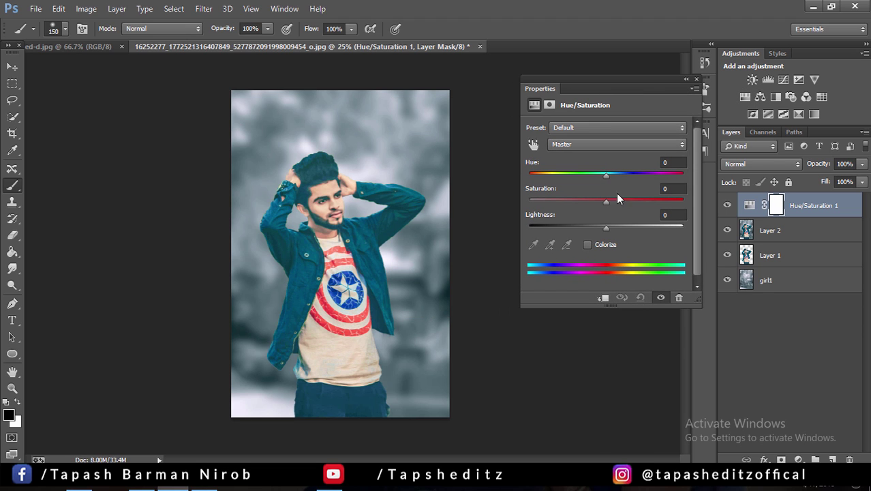
{"action": "mouse_move", "coordinate": [606, 226]}
{"action": "left_mouse_down"}
{"action": "mouse_move", "coordinate": [589, 226]}
{"action": "mouse_move", "coordinate": [600, 201]}
{"action": "mouse_move", "coordinate": [615, 200]}
{"action": "mouse_move", "coordinate": [600, 175]}
{"action": "mouse_move", "coordinate": [589, 174]}
{"action": "mouse_move", "coordinate": [636, 174]}
{"action": "mouse_move", "coordinate": [606, 170]}
{"action": "left_mouse_up"}
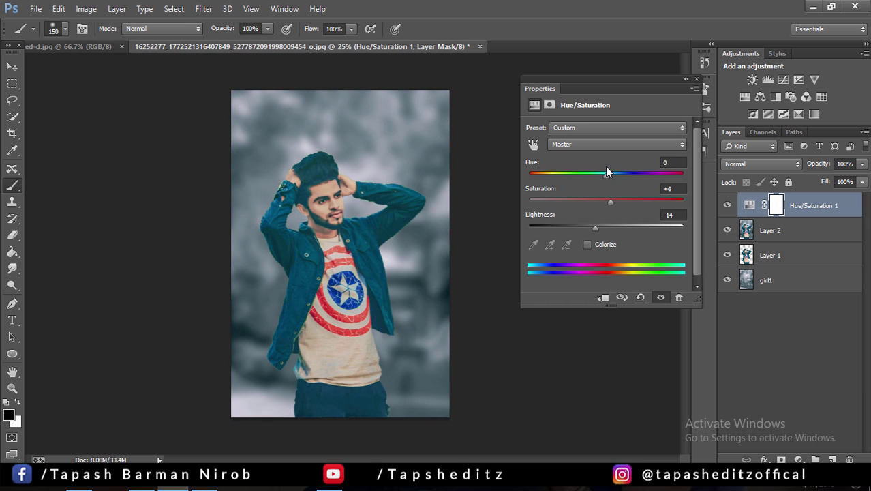
{"action": "left_click", "coordinate": [640, 297]}
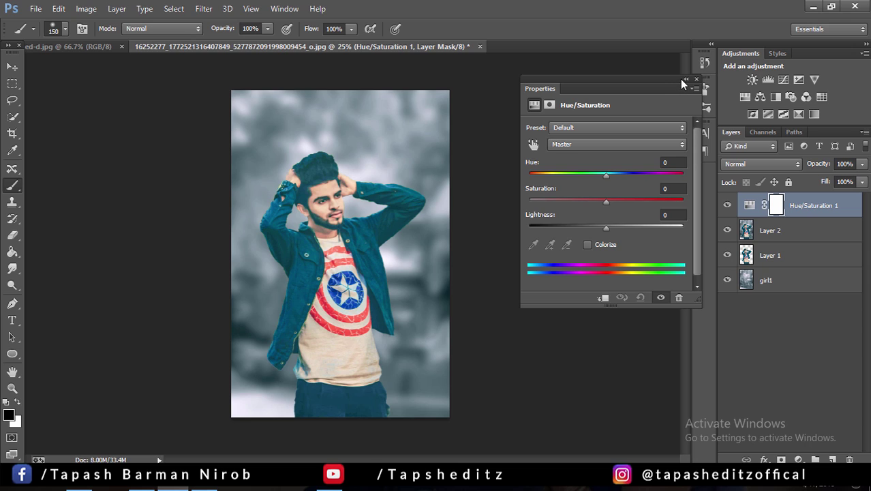
{"action": "double_click", "coordinate": [679, 78]}
Open the Camera Raw Filter on Layer 2
{"action": "left_click", "coordinate": [777, 229]}
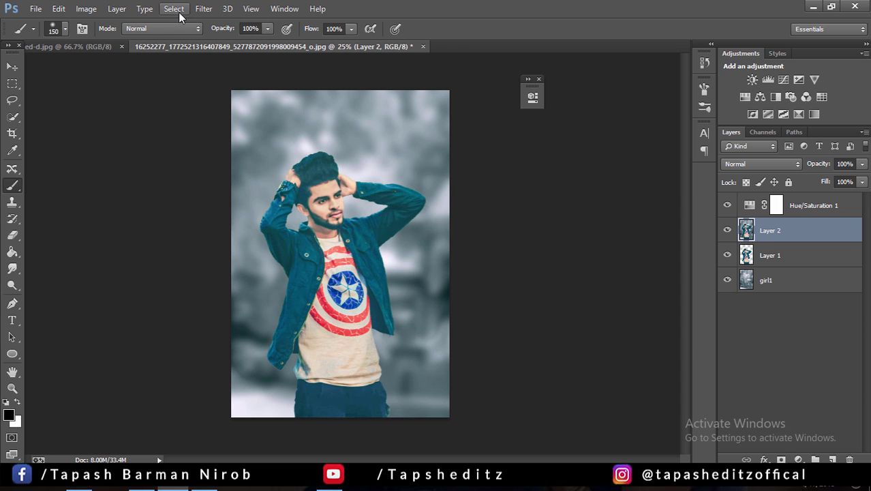
{"action": "left_click", "coordinate": [203, 8]}
{"action": "left_click", "coordinate": [218, 83]}
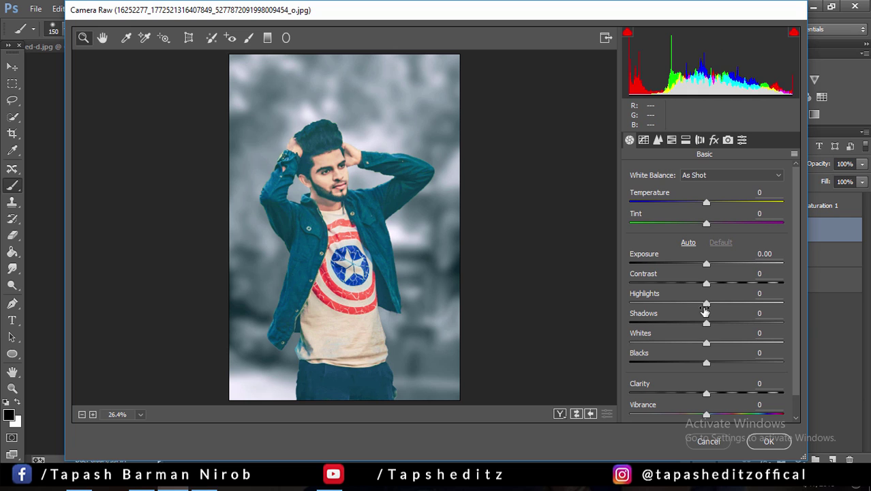
Set Shadows -51, Blacks -43, Temperature -6 and Tint -3, keeping White Balance on Custom
{"action": "mouse_move", "coordinate": [705, 304]}
{"action": "left_mouse_down"}
{"action": "mouse_move", "coordinate": [687, 324]}
{"action": "mouse_move", "coordinate": [667, 323]}
{"action": "left_mouse_up"}
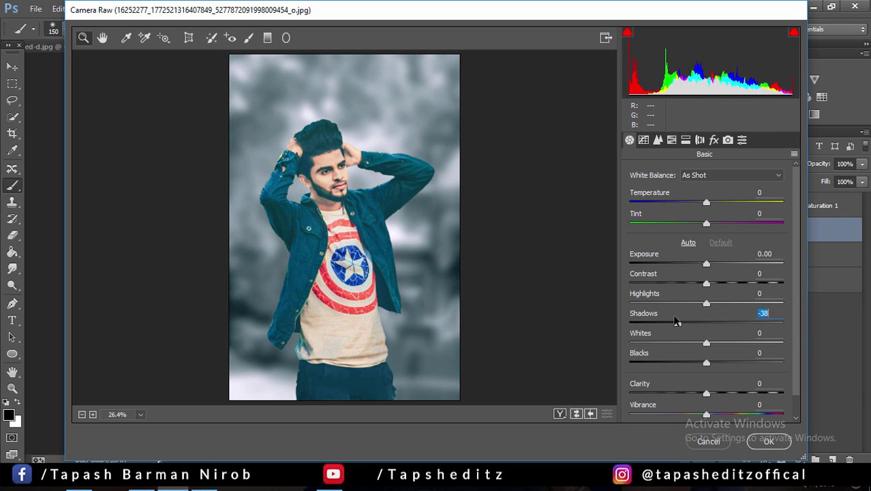
{"action": "left_click_drag", "start_coordinate": [707, 362], "coordinate": [673, 362]}
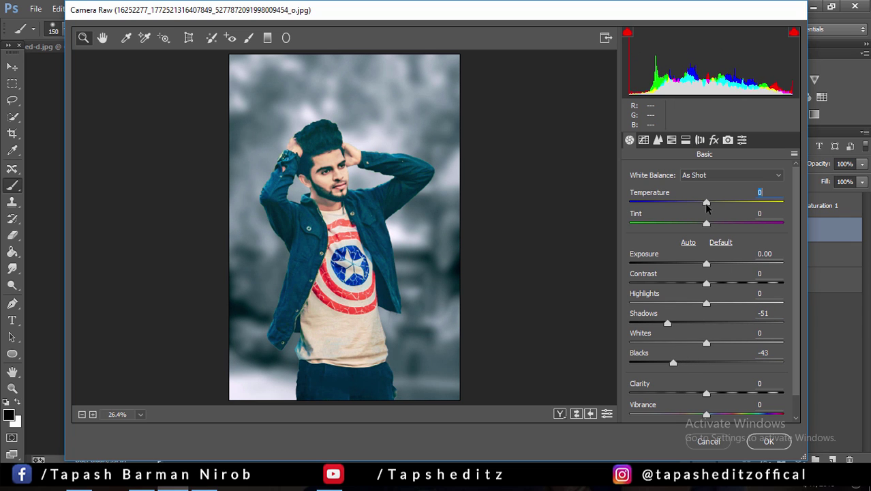
{"action": "left_click_drag", "start_coordinate": [707, 204], "coordinate": [703, 222]}
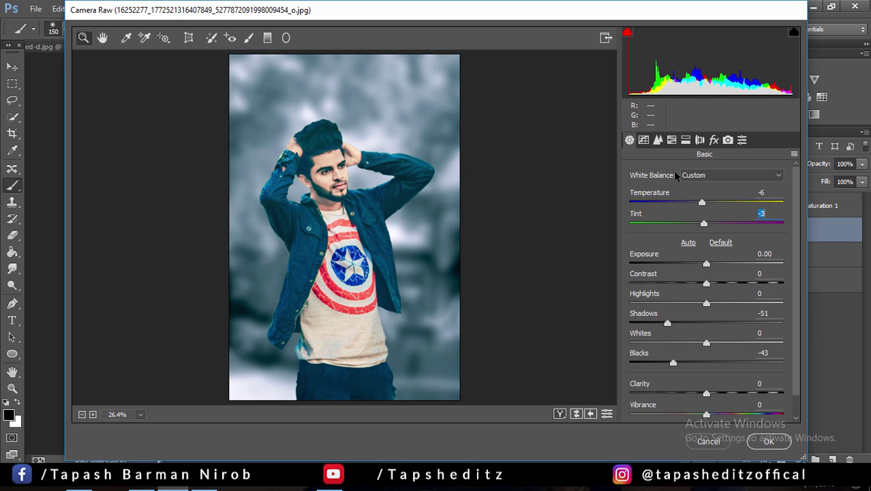
{"action": "left_click", "coordinate": [699, 177]}
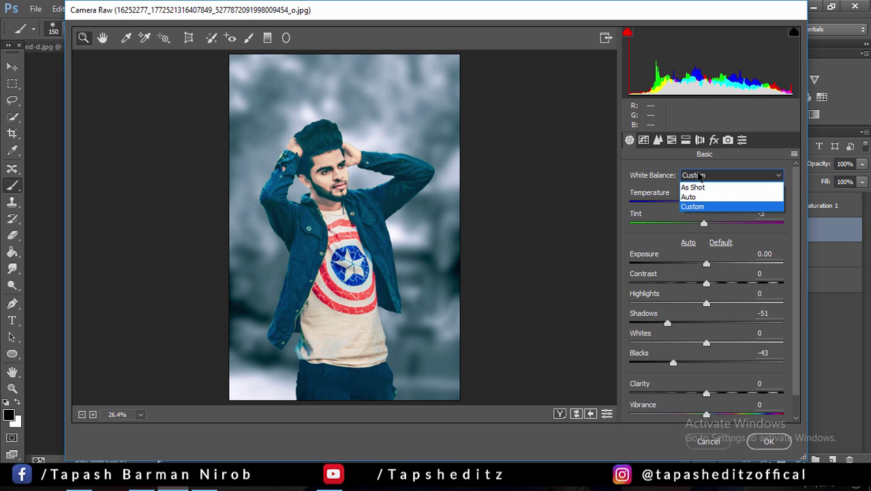
{"action": "left_click", "coordinate": [698, 177]}
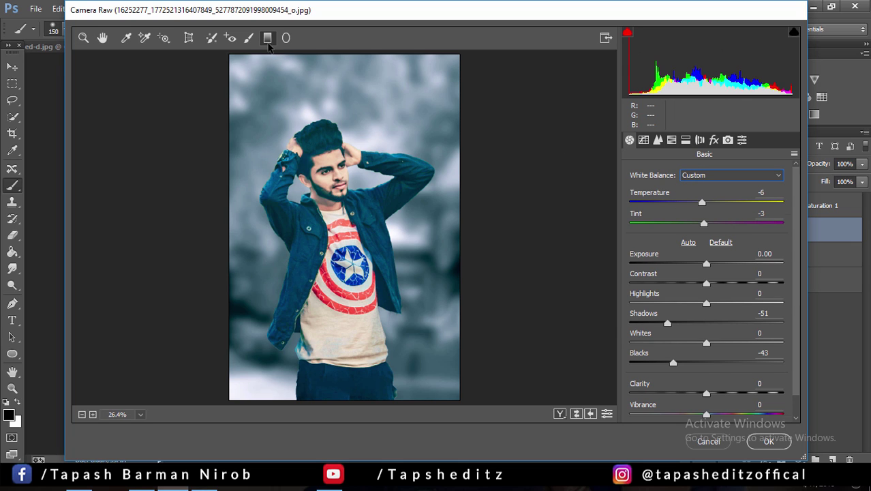
Discard a trial graduated filter and draw a radial filter ellipse around the man
{"action": "left_click", "coordinate": [267, 38]}
{"action": "left_click_drag", "start_coordinate": [325, 149], "coordinate": [328, 158]}
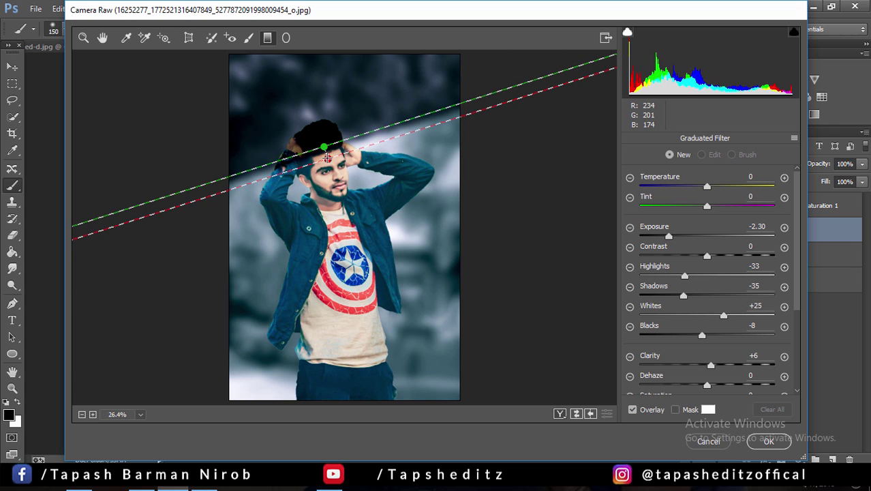
{"action": "left_click", "coordinate": [772, 410]}
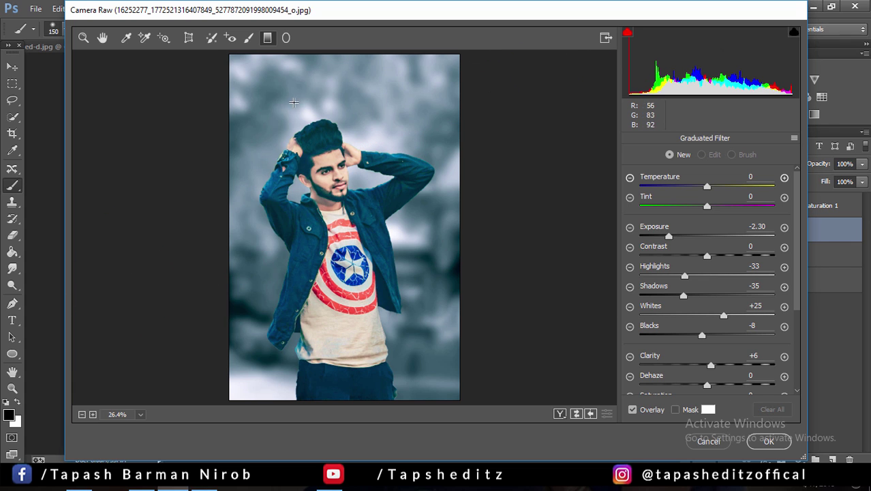
{"action": "left_click", "coordinate": [287, 38]}
{"action": "mouse_move", "coordinate": [316, 162]}
{"action": "left_mouse_down"}
{"action": "mouse_move", "coordinate": [414, 289]}
{"action": "mouse_move", "coordinate": [417, 382]}
{"action": "left_mouse_up"}
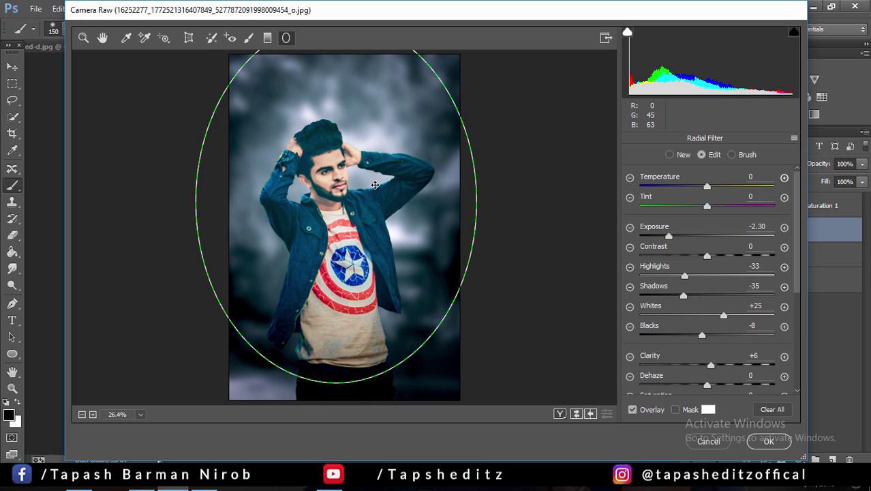
{"action": "left_click_drag", "start_coordinate": [375, 184], "coordinate": [366, 185]}
Set the radial filter to Highlights -69, Exposure -2.65, Contrast +34, Clarity +35, Dehaze -28 and apply it
{"action": "left_click_drag", "start_coordinate": [684, 295], "coordinate": [732, 293]}
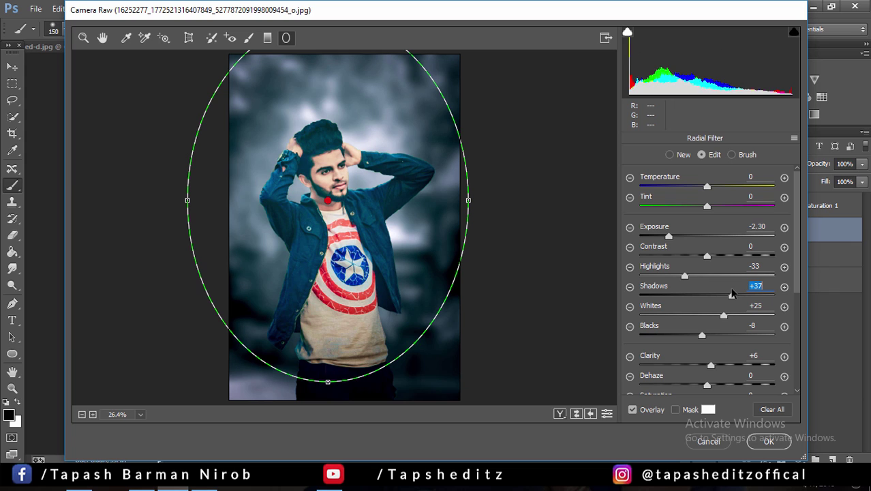
{"action": "left_click_drag", "start_coordinate": [684, 276], "coordinate": [662, 272]}
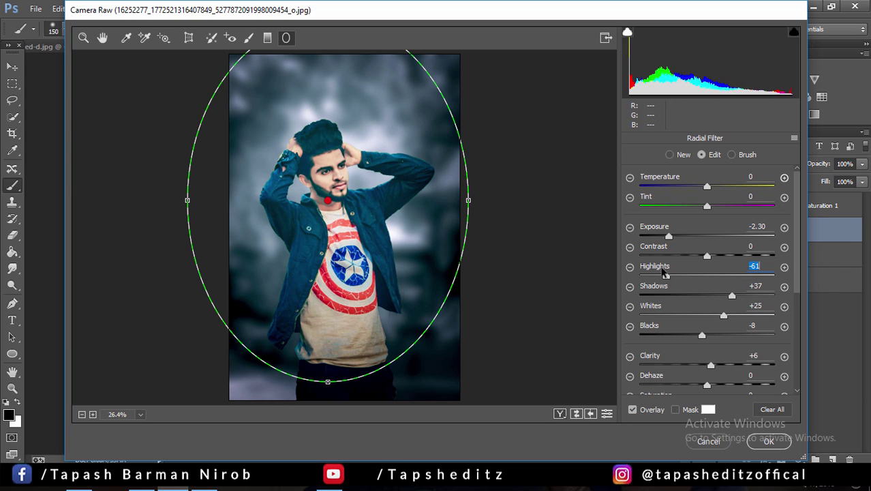
{"action": "left_click_drag", "start_coordinate": [668, 236], "coordinate": [662, 236]}
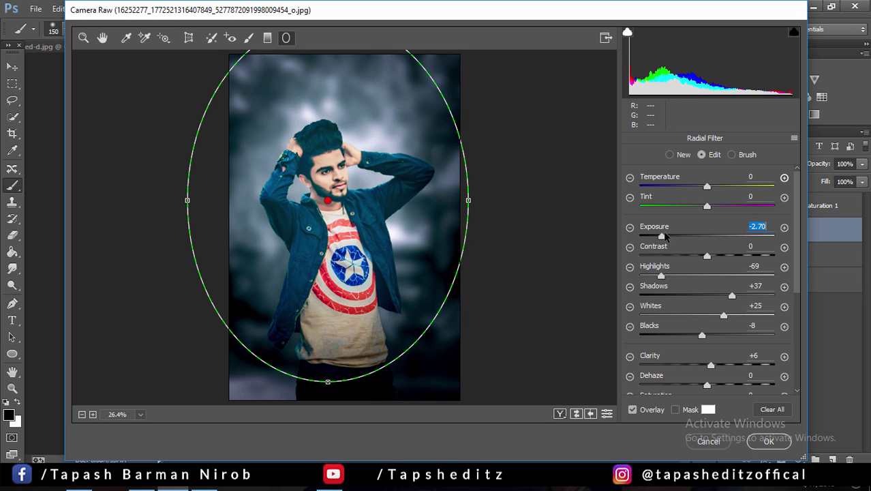
{"action": "left_click_drag", "start_coordinate": [706, 257], "coordinate": [730, 254]}
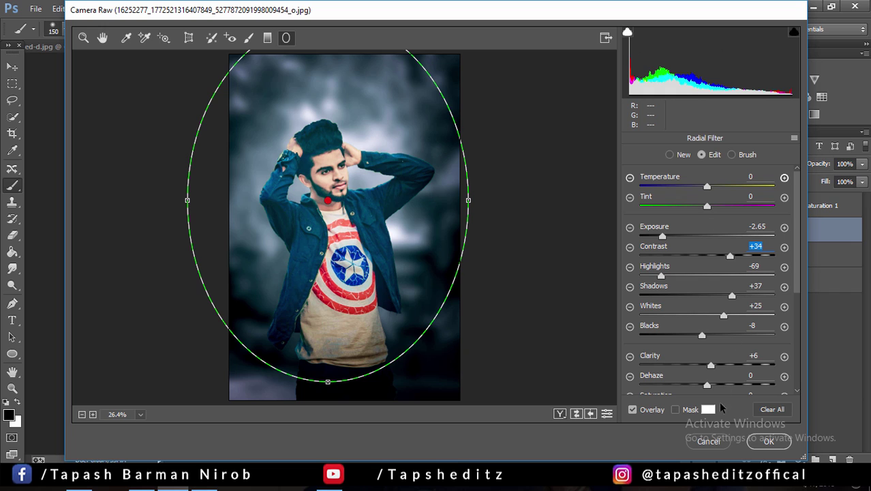
{"action": "mouse_move", "coordinate": [707, 385]}
{"action": "left_mouse_down"}
{"action": "mouse_move", "coordinate": [690, 384]}
{"action": "mouse_move", "coordinate": [731, 365]}
{"action": "left_mouse_up"}
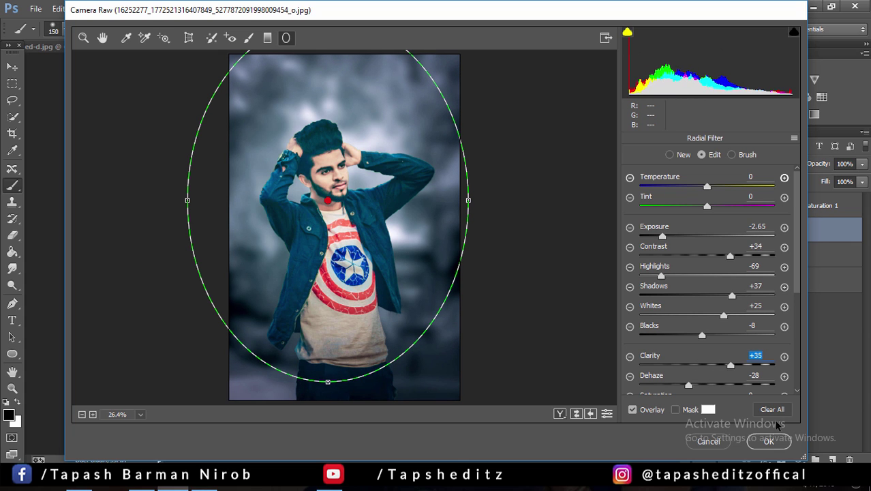
{"action": "left_click", "coordinate": [775, 441]}
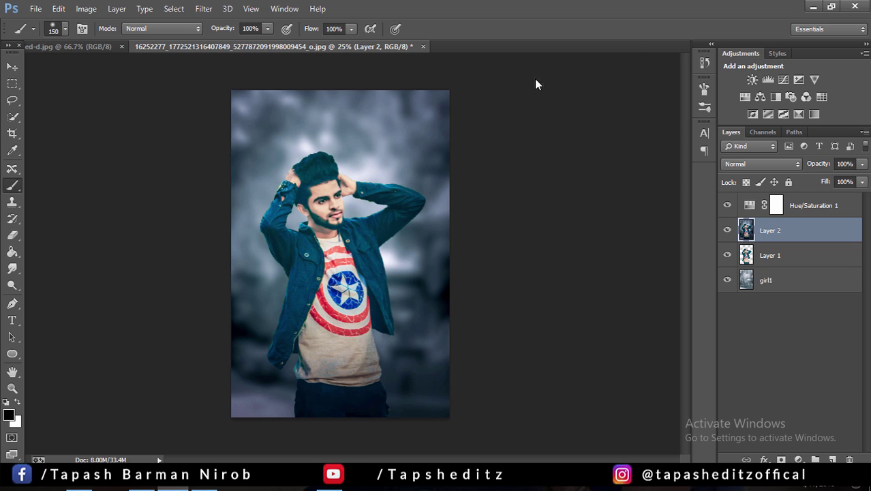
Add a Selective Color layer and shift the Blacks toward cyan with less magenta and black
{"action": "left_click", "coordinate": [798, 117]}
{"action": "left_click_drag", "start_coordinate": [406, 95], "coordinate": [562, 93]}
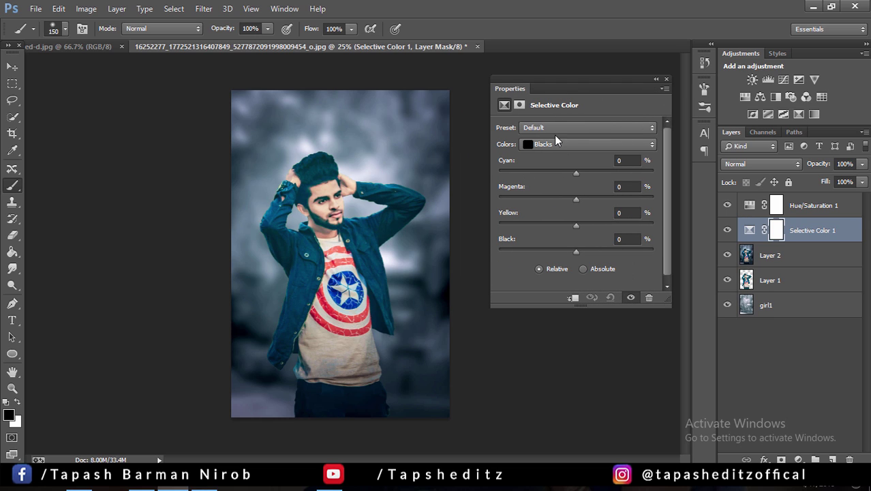
{"action": "left_click", "coordinate": [556, 143]}
{"action": "left_click", "coordinate": [575, 235]}
{"action": "left_click_drag", "start_coordinate": [575, 251], "coordinate": [568, 250]}
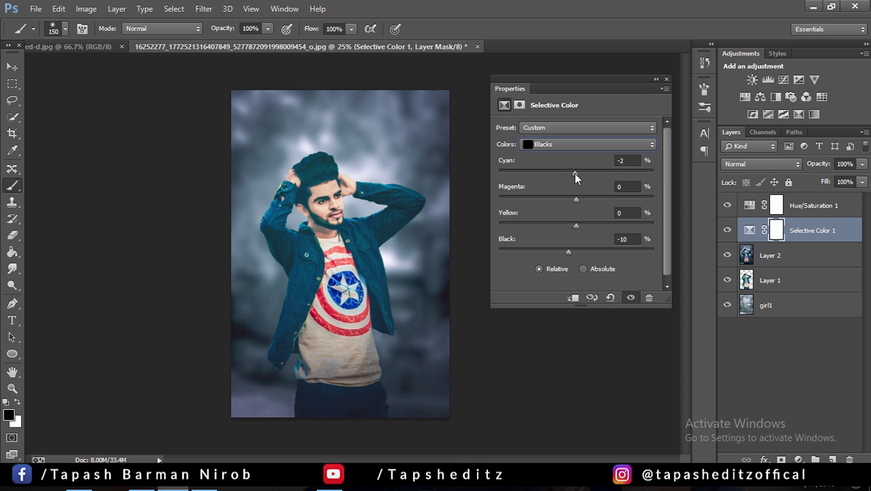
{"action": "left_click_drag", "start_coordinate": [574, 173], "coordinate": [583, 172]}
{"action": "mouse_move", "coordinate": [573, 195]}
{"action": "left_mouse_down"}
{"action": "mouse_move", "coordinate": [573, 225]}
{"action": "mouse_move", "coordinate": [563, 226]}
{"action": "mouse_move", "coordinate": [583, 223]}
{"action": "left_mouse_up"}
{"action": "left_click_drag", "start_coordinate": [567, 248], "coordinate": [563, 247]}
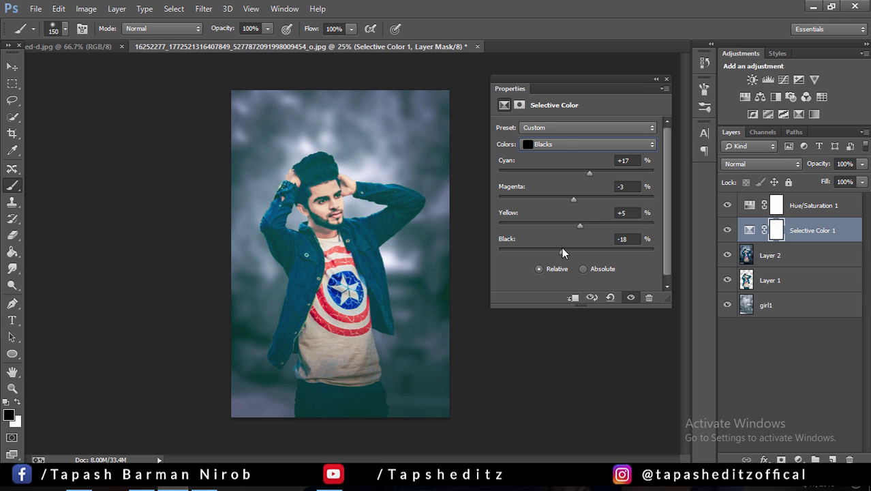
Add a touch of black to the Whites and cyan to the Neutrals, then compare before and after
{"action": "left_click", "coordinate": [565, 144]}
{"action": "left_click", "coordinate": [573, 223]}
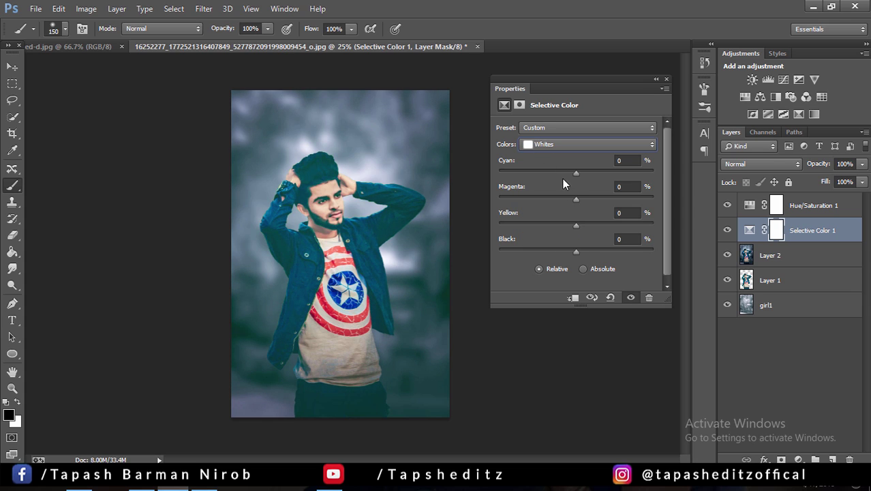
{"action": "left_click_drag", "start_coordinate": [577, 251], "coordinate": [579, 251]}
{"action": "left_click", "coordinate": [568, 145]}
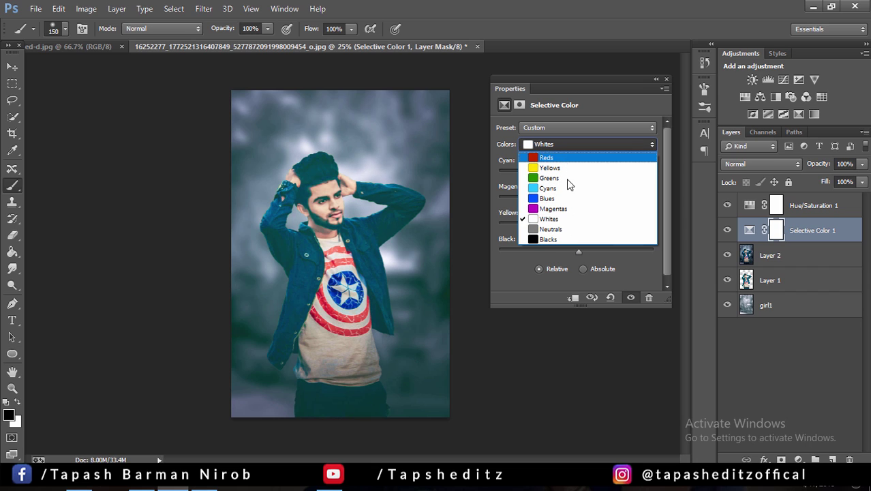
{"action": "left_click", "coordinate": [570, 229]}
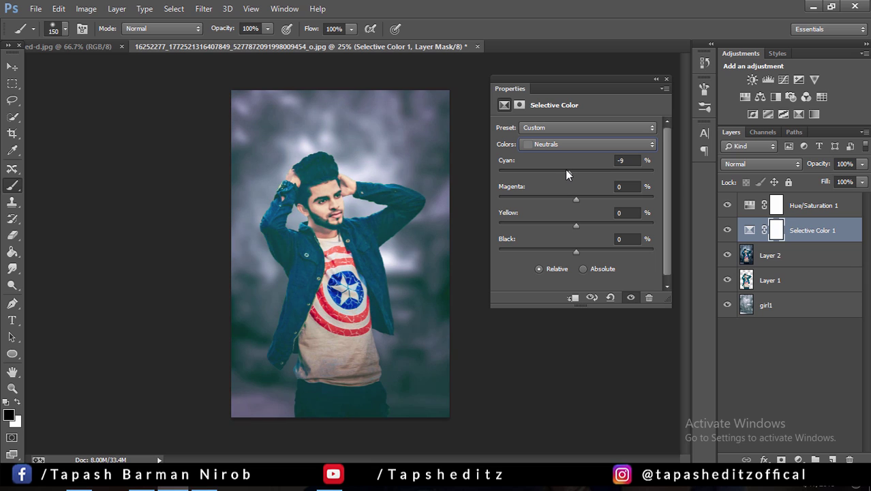
{"action": "mouse_move", "coordinate": [566, 175]}
{"action": "left_mouse_down"}
{"action": "mouse_move", "coordinate": [582, 175]}
{"action": "mouse_move", "coordinate": [567, 194]}
{"action": "mouse_move", "coordinate": [579, 194]}
{"action": "mouse_move", "coordinate": [571, 220]}
{"action": "mouse_move", "coordinate": [585, 224]}
{"action": "mouse_move", "coordinate": [583, 247]}
{"action": "mouse_move", "coordinate": [576, 246]}
{"action": "left_mouse_up"}
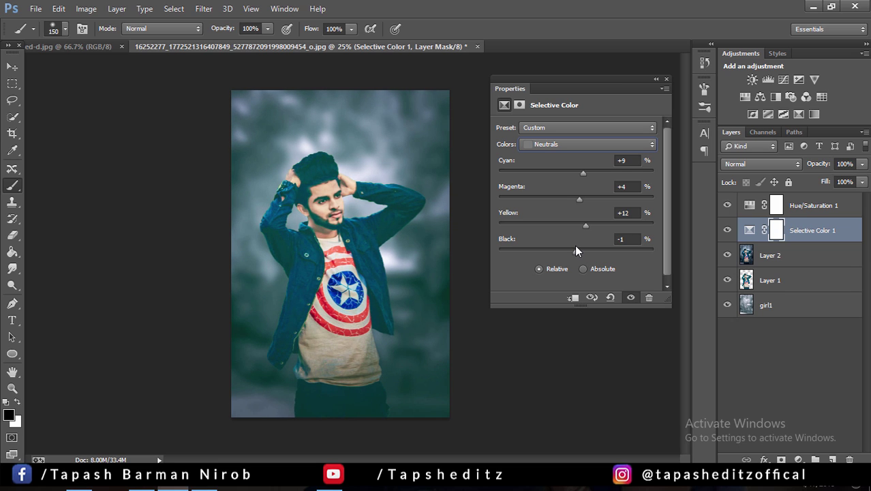
{"action": "left_click", "coordinate": [656, 80]}
{"action": "left_click", "coordinate": [726, 228]}
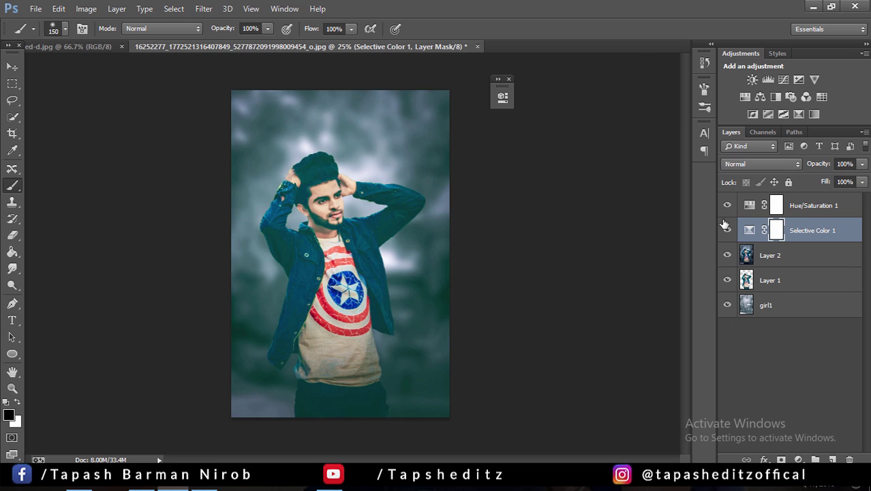
Merge Selective Color 1 and Hue/Saturation 1 down into Layer 2
{"action": "right_click", "coordinate": [813, 231]}
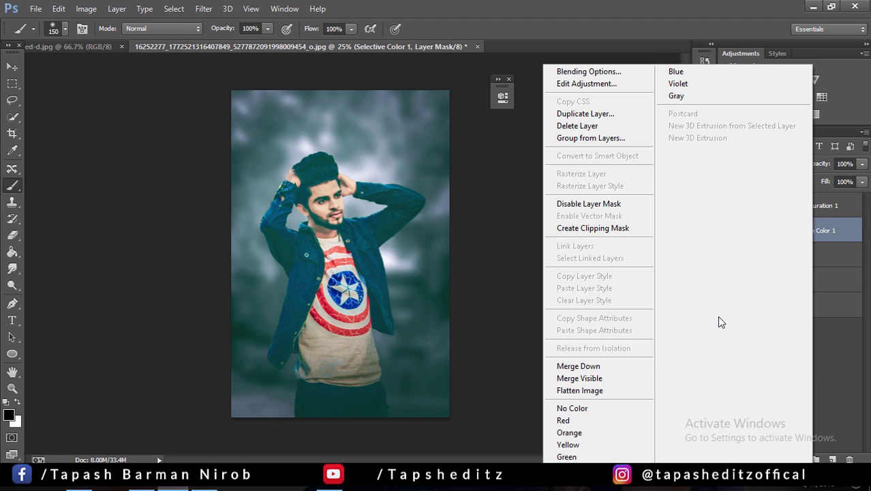
{"action": "left_click", "coordinate": [627, 365]}
{"action": "right_click", "coordinate": [799, 207]}
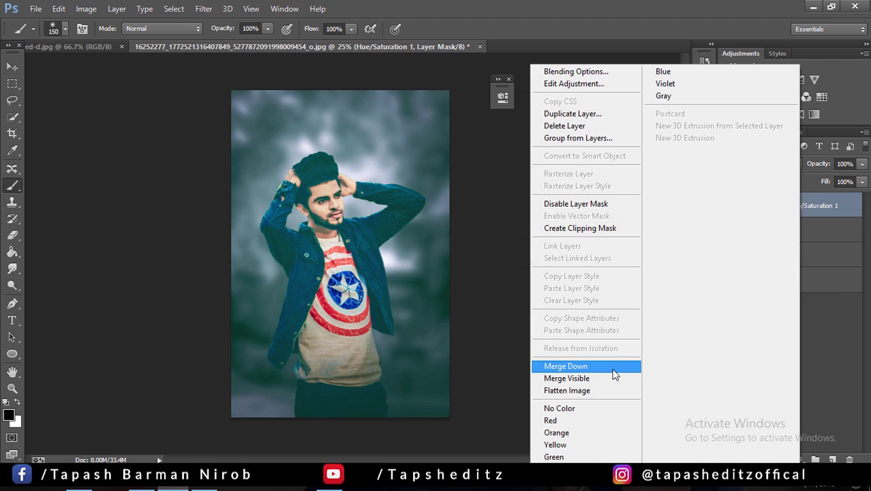
{"action": "left_click", "coordinate": [617, 366]}
Add a Curves layer, lifting the RGB black point and adjusting the Blue channel's black point
{"action": "left_click", "coordinate": [784, 80]}
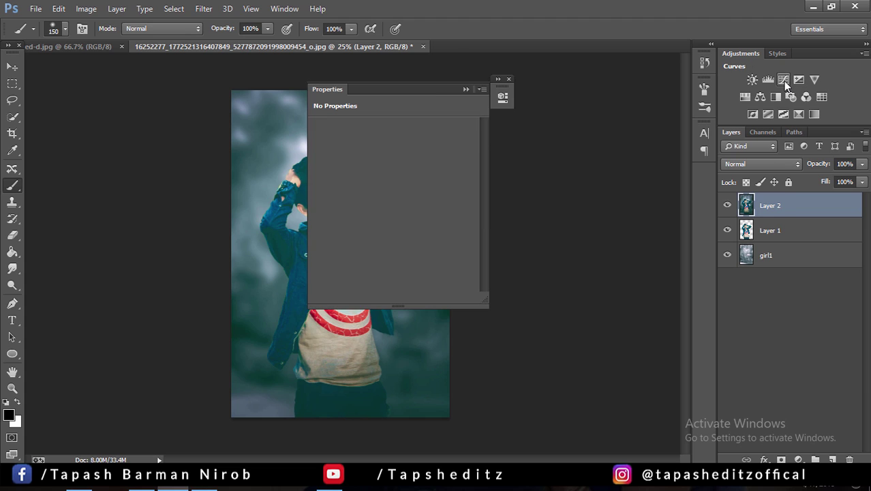
{"action": "left_click_drag", "start_coordinate": [427, 88], "coordinate": [626, 102]}
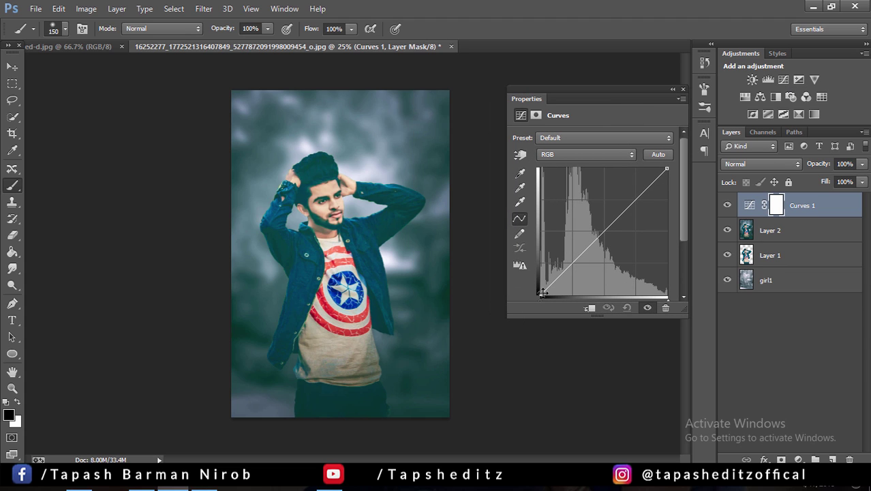
{"action": "left_click_drag", "start_coordinate": [541, 295], "coordinate": [545, 285]}
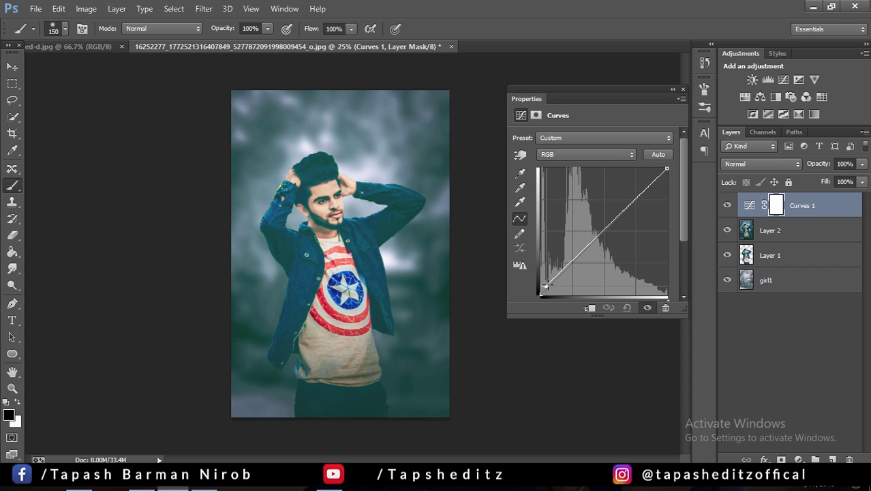
{"action": "left_click", "coordinate": [576, 154]}
{"action": "left_click", "coordinate": [565, 198]}
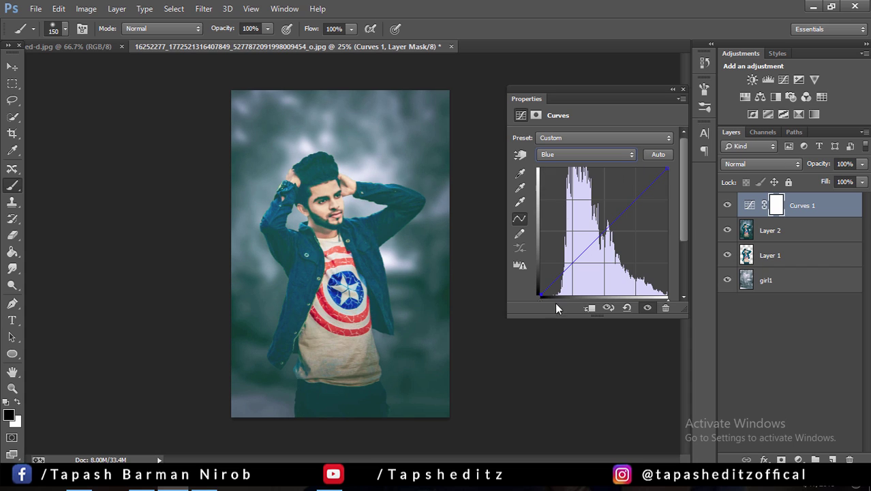
{"action": "left_click_drag", "start_coordinate": [542, 293], "coordinate": [553, 296]}
{"action": "mouse_move", "coordinate": [553, 296]}
{"action": "left_mouse_down"}
{"action": "mouse_move", "coordinate": [540, 286]}
{"action": "mouse_move", "coordinate": [576, 285]}
{"action": "mouse_move", "coordinate": [547, 300]}
{"action": "left_mouse_up"}
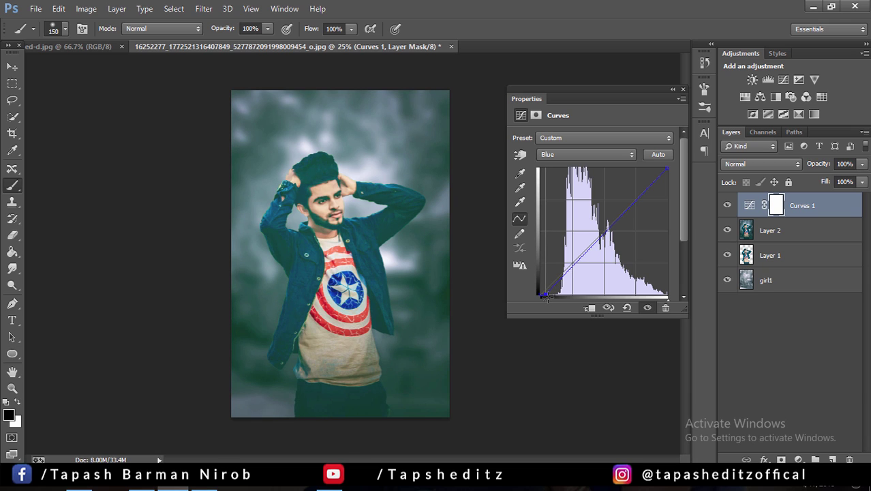
Lift the Green channel's black point, then merge Curves 1 into Layer 2
{"action": "left_click", "coordinate": [586, 154]}
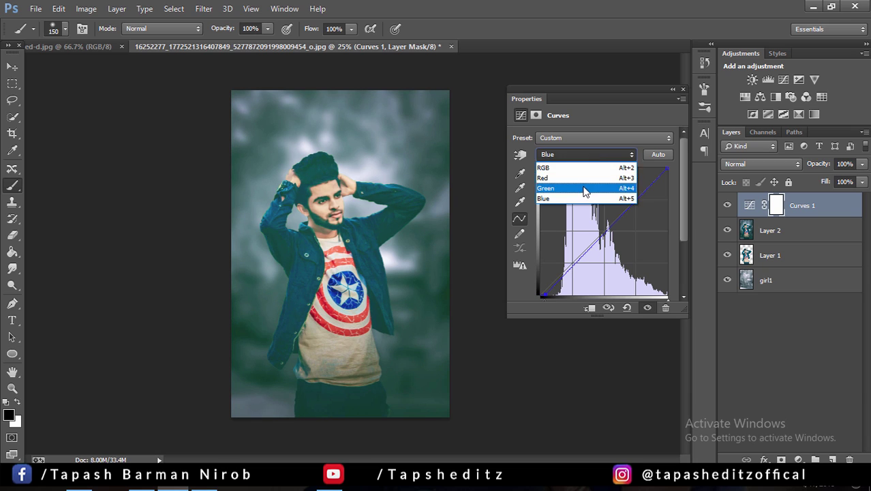
{"action": "left_click", "coordinate": [584, 188]}
{"action": "mouse_move", "coordinate": [540, 295]}
{"action": "left_mouse_down"}
{"action": "mouse_move", "coordinate": [539, 285]}
{"action": "mouse_move", "coordinate": [547, 294]}
{"action": "left_mouse_up"}
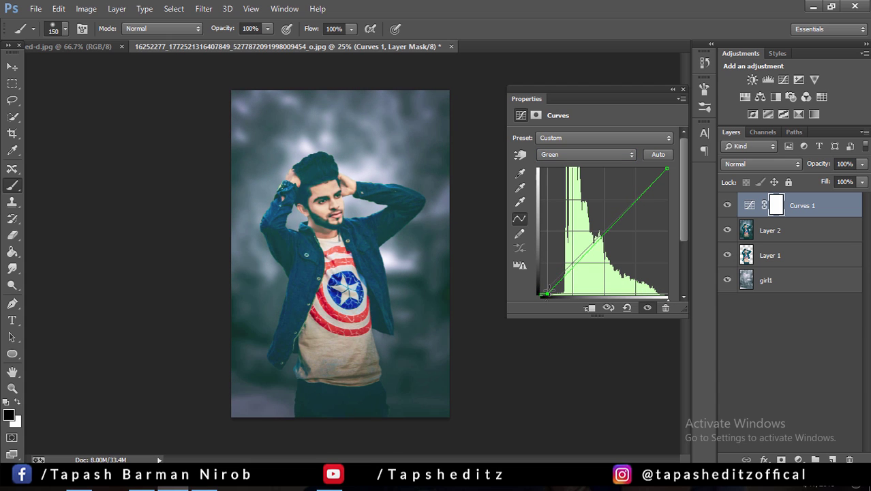
{"action": "left_click", "coordinate": [673, 90]}
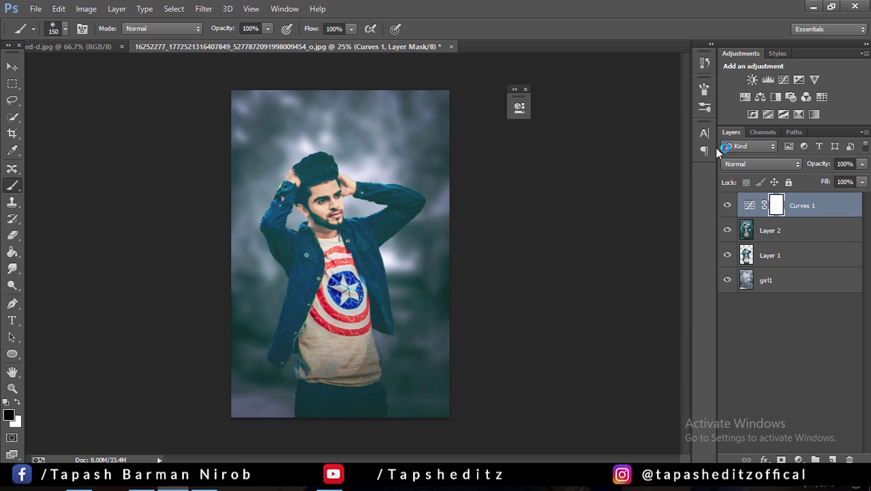
{"action": "right_click", "coordinate": [808, 205]}
{"action": "left_click", "coordinate": [612, 361]}
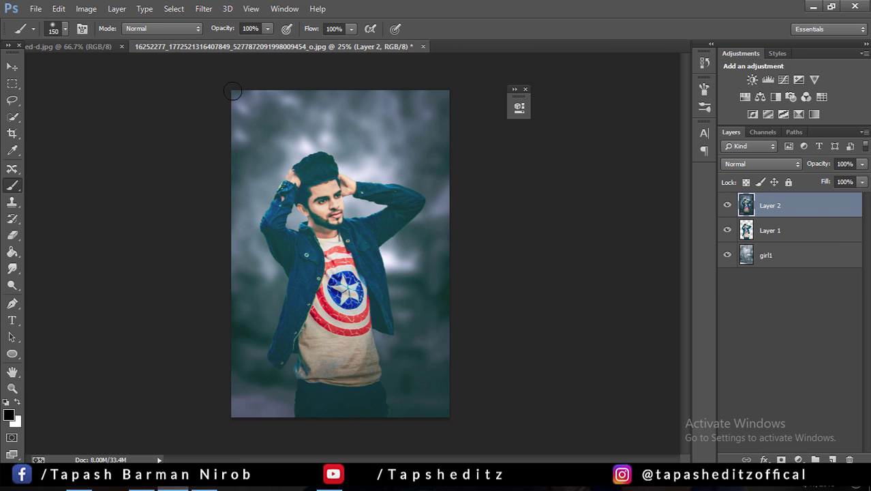
Apply Exposure with Offset +0.0285 and Gamma 0.98 to Layer 2, then hide it to compare
{"action": "left_click", "coordinate": [86, 9]}
{"action": "mouse_move", "coordinate": [105, 40]}
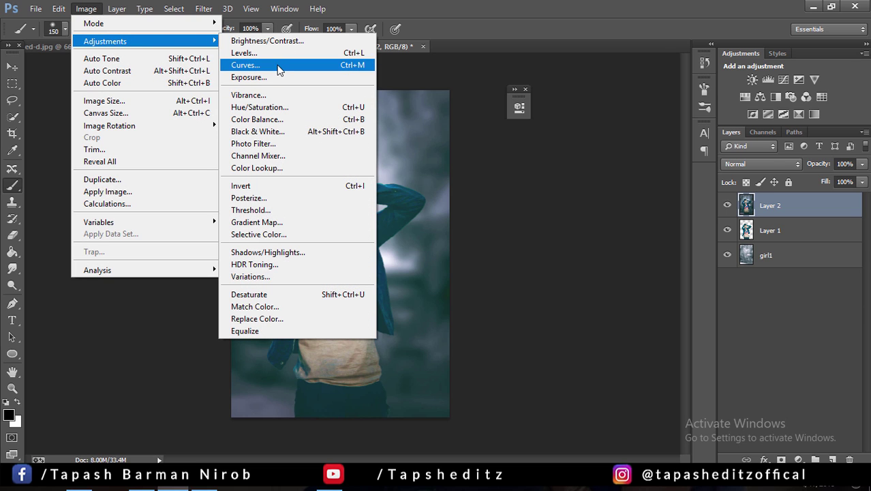
{"action": "left_click", "coordinate": [279, 79]}
{"action": "left_click", "coordinate": [665, 177]}
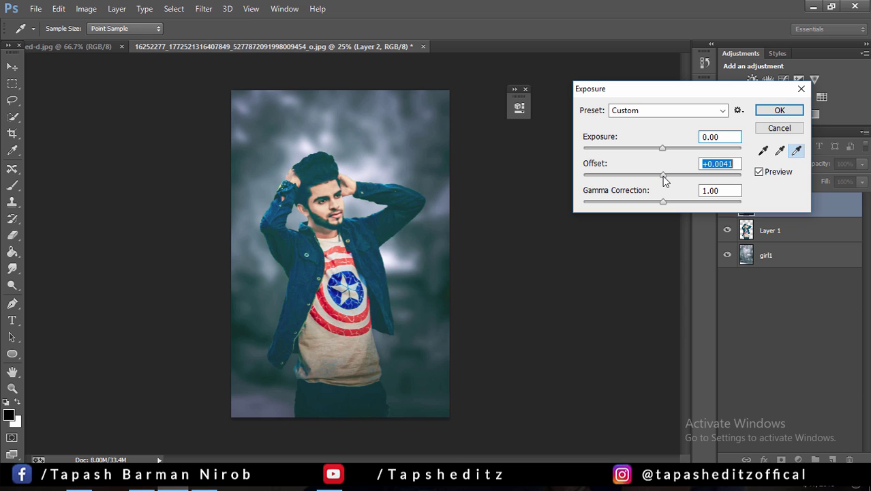
{"action": "mouse_move", "coordinate": [663, 176]}
{"action": "left_mouse_down"}
{"action": "mouse_move", "coordinate": [657, 203]}
{"action": "mouse_move", "coordinate": [665, 200]}
{"action": "left_mouse_up"}
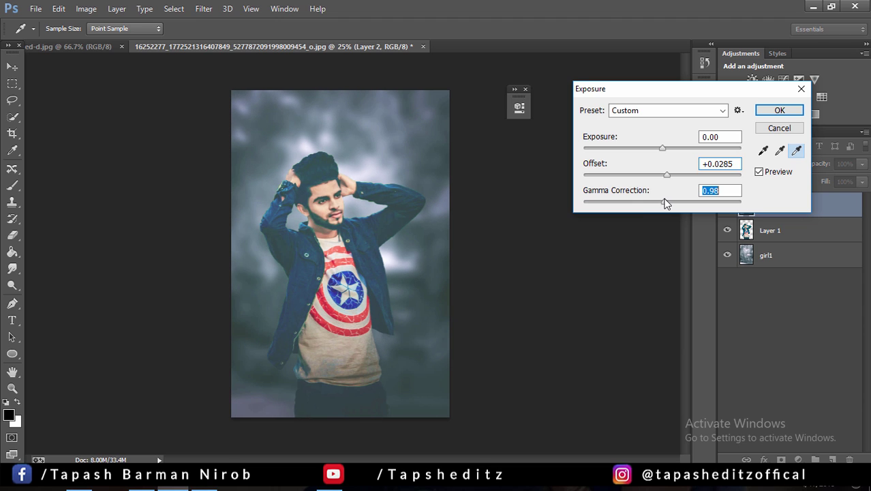
{"action": "left_click", "coordinate": [780, 111]}
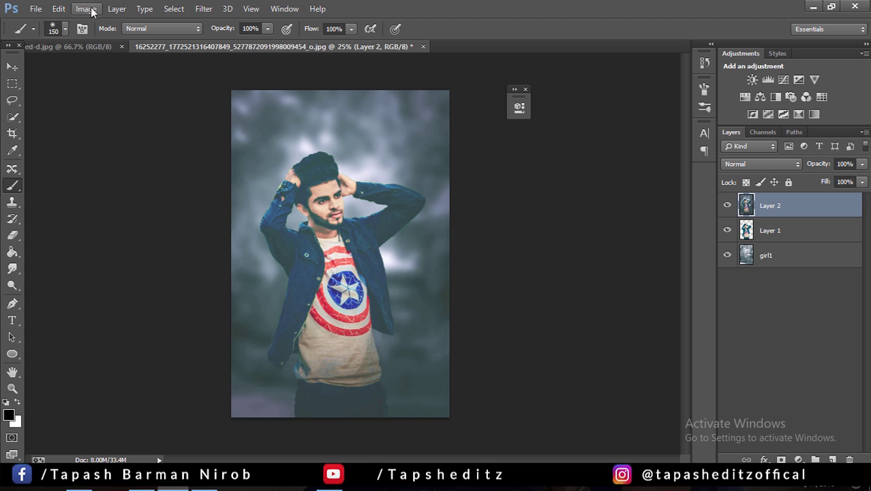
{"action": "left_click", "coordinate": [525, 89]}
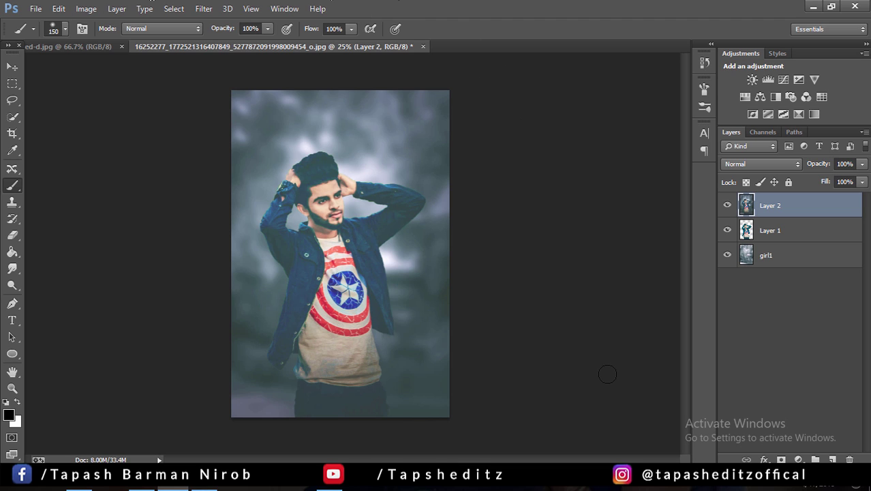
{"action": "left_click", "coordinate": [726, 206]}
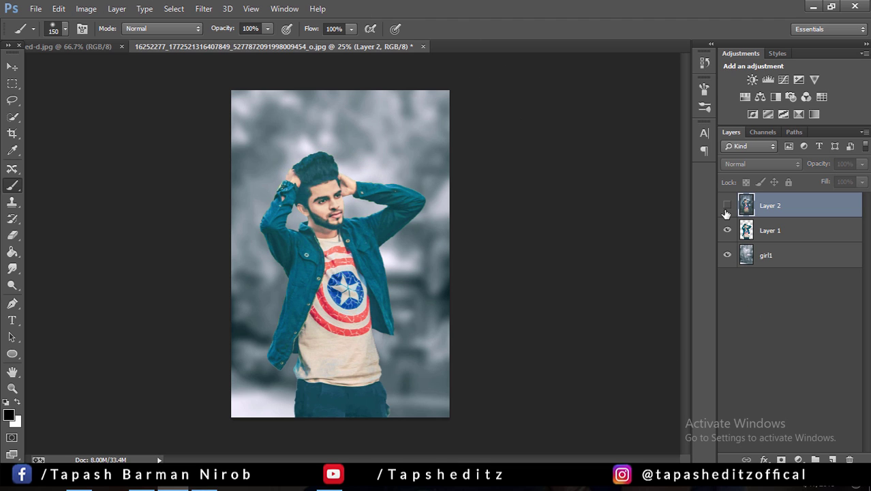